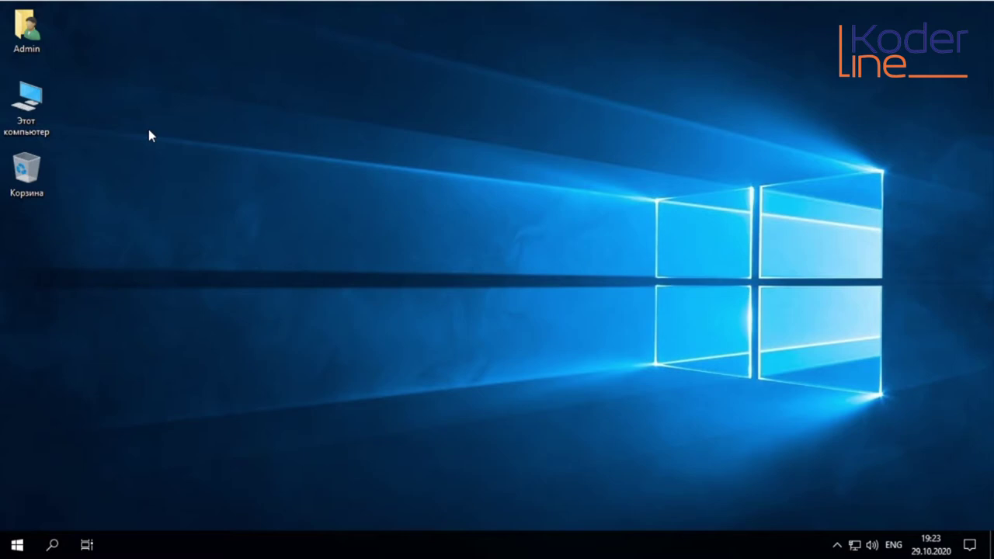
Create a new folder at the root of Local disk (C:), then minimize File Explorer
{"action": "double_click", "coordinate": [27, 105]}
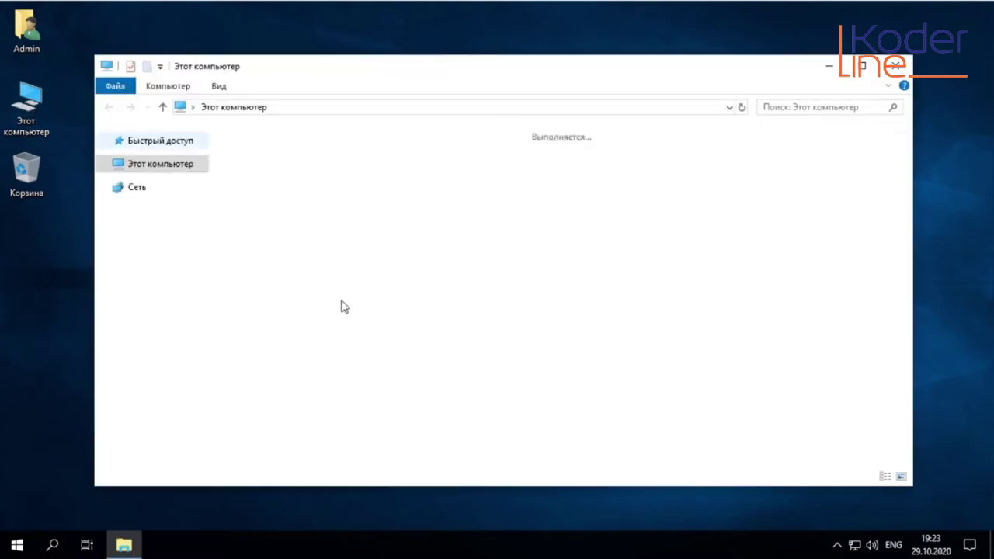
{"action": "double_click", "coordinate": [438, 310]}
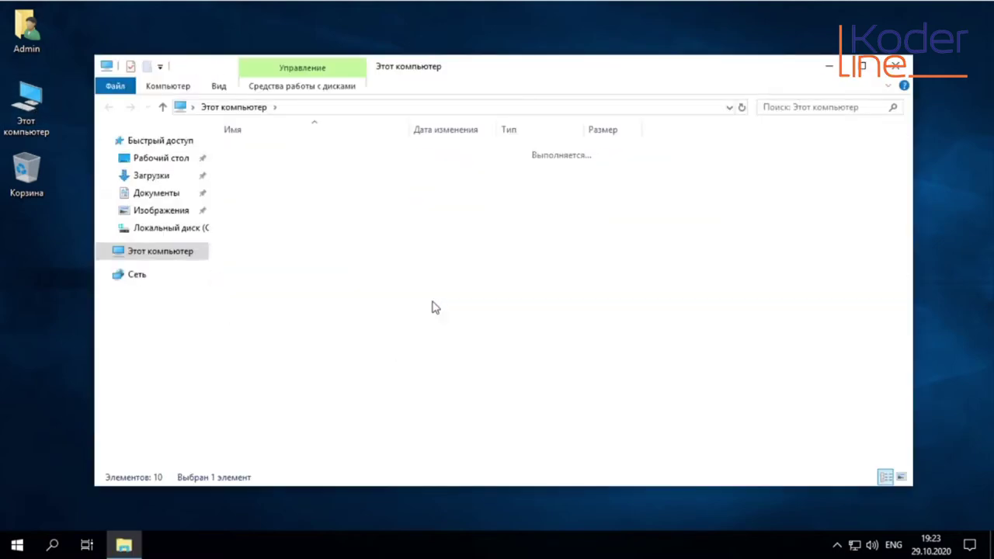
{"action": "right_click", "coordinate": [258, 228]}
{"action": "mouse_move", "coordinate": [361, 381]}
{"action": "left_click", "coordinate": [520, 383]}
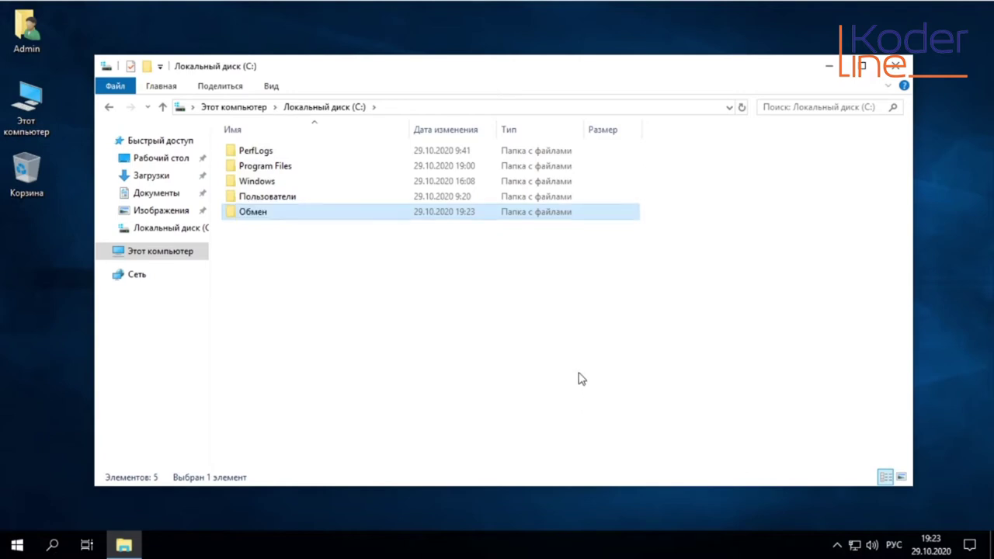
{"action": "left_click", "coordinate": [829, 66]}
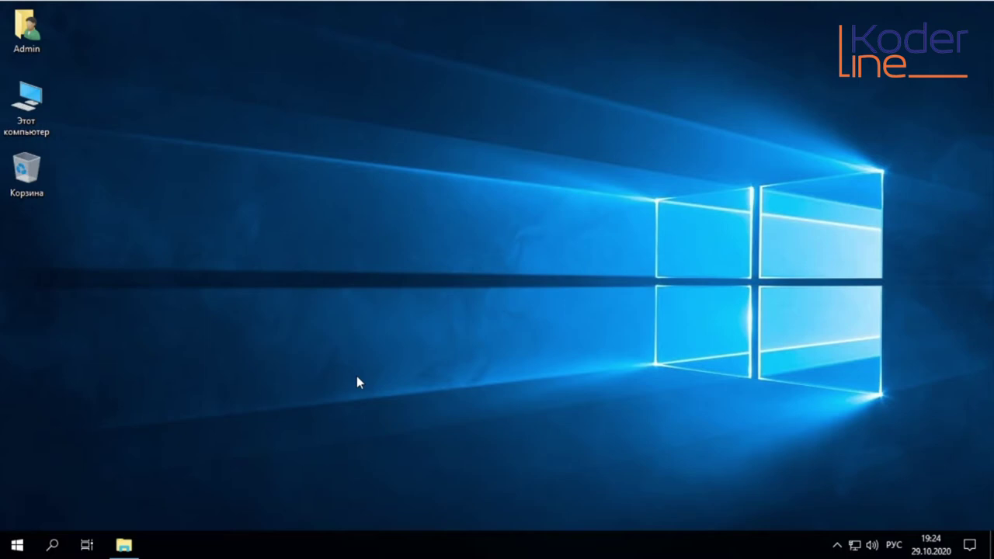
{"action": "left_click", "coordinate": [36, 109]}
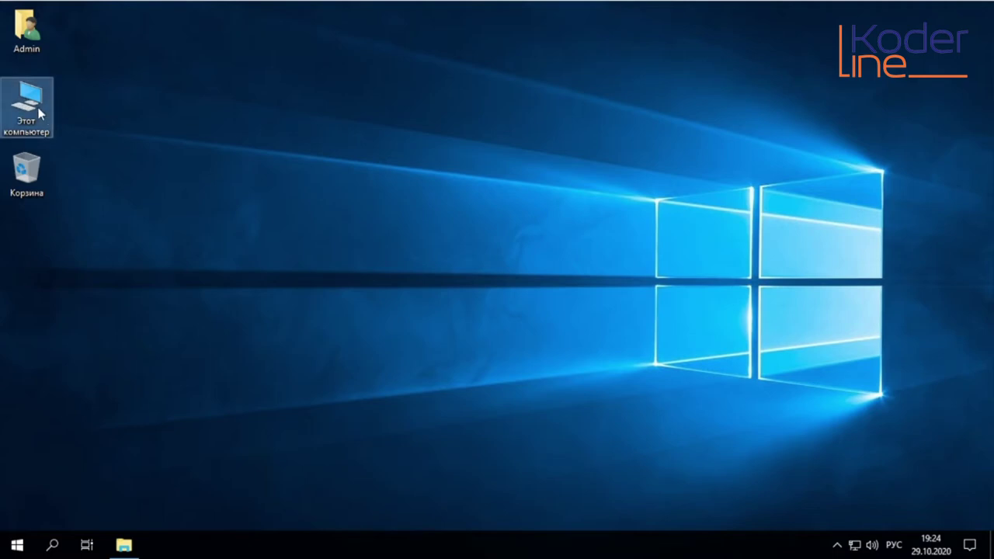
{"action": "right_click", "coordinate": [38, 109]}
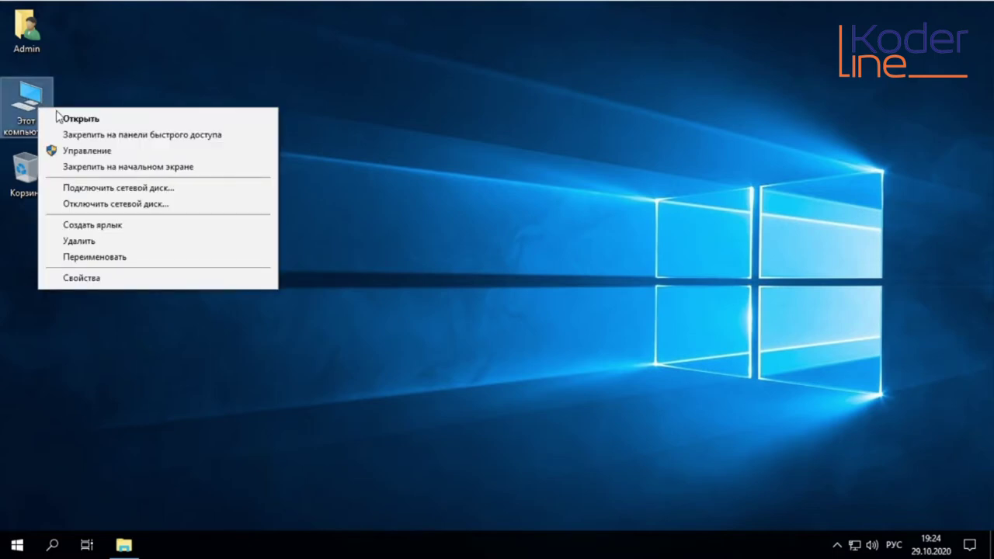
{"action": "left_click", "coordinate": [87, 151]}
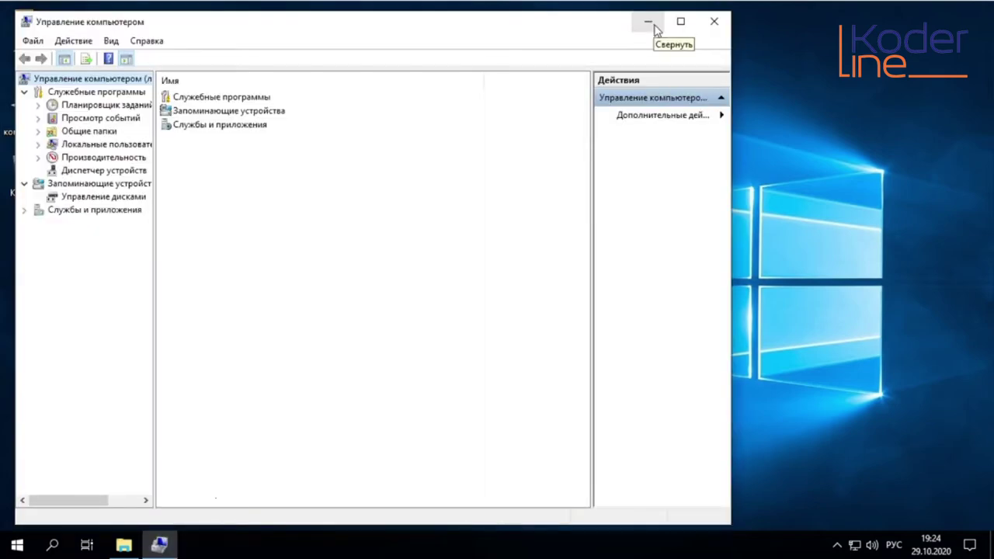
{"action": "left_click", "coordinate": [708, 26]}
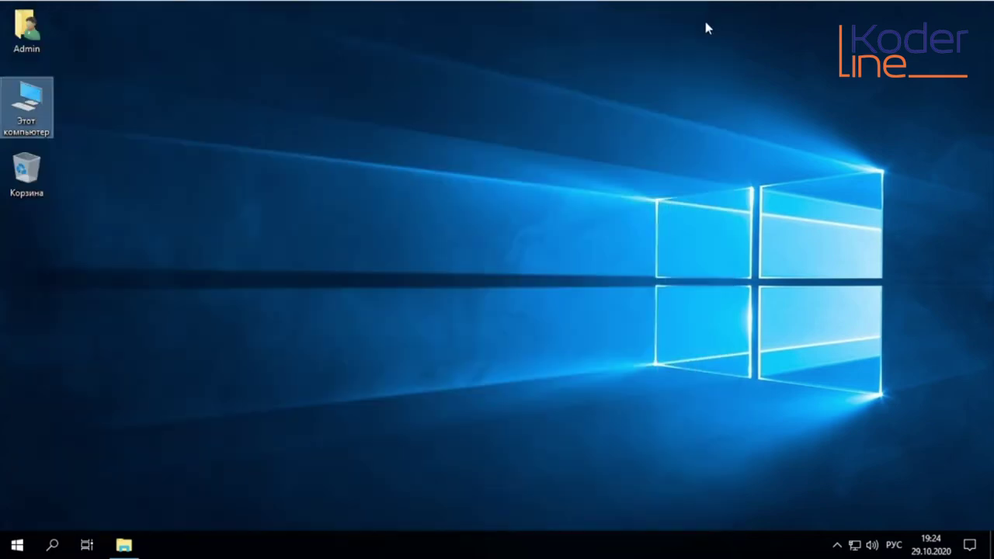
{"action": "left_click", "coordinate": [428, 157]}
{"action": "left_click", "coordinate": [27, 105]}
Launch File Explorer from Windows System and open Computer Management via This PC > Manage
{"action": "left_click", "coordinate": [26, 547]}
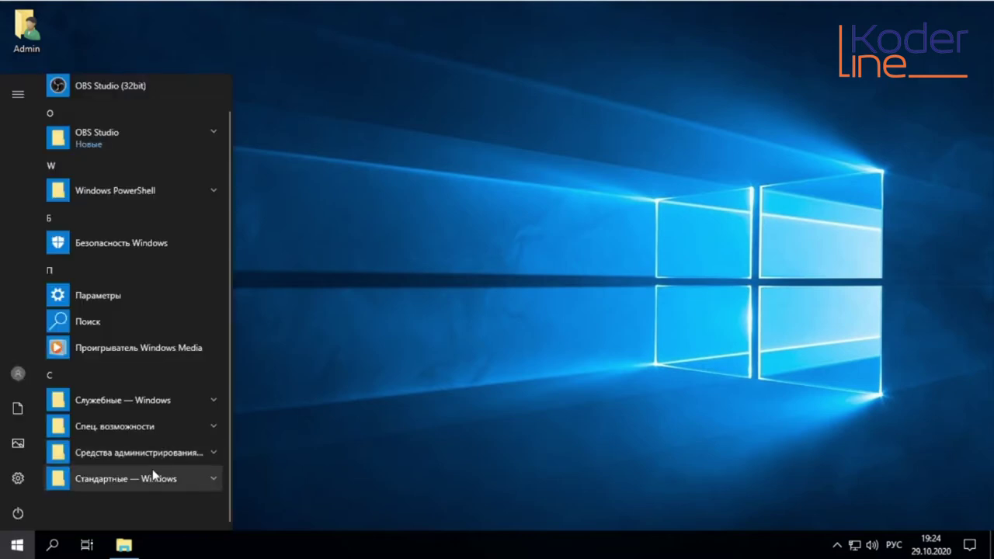
{"action": "left_click", "coordinate": [123, 400]}
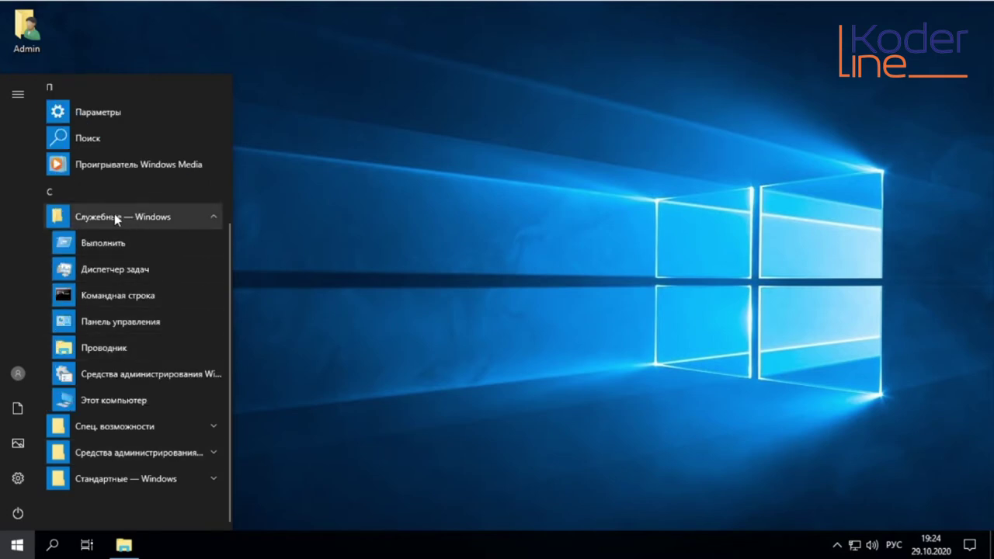
{"action": "left_click", "coordinate": [103, 348]}
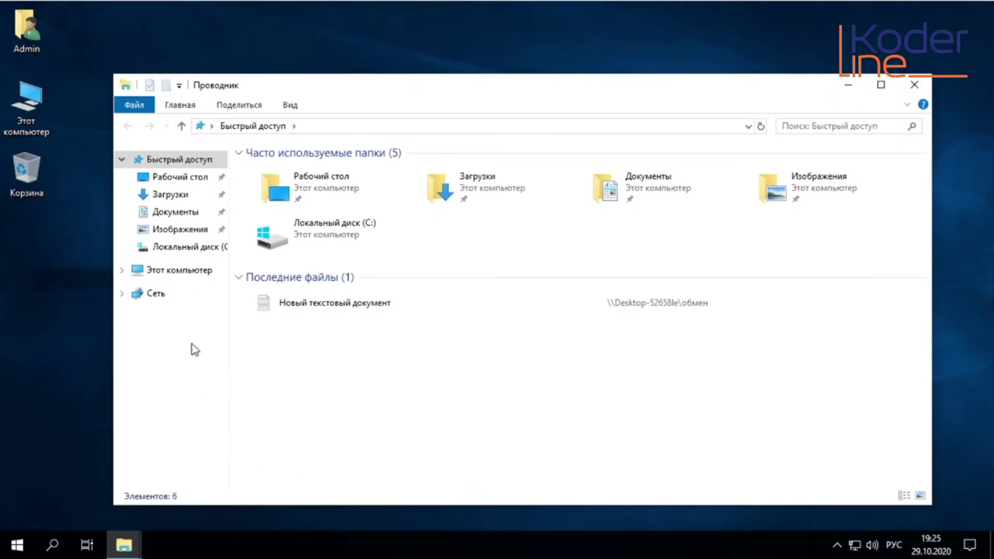
{"action": "left_click", "coordinate": [177, 272]}
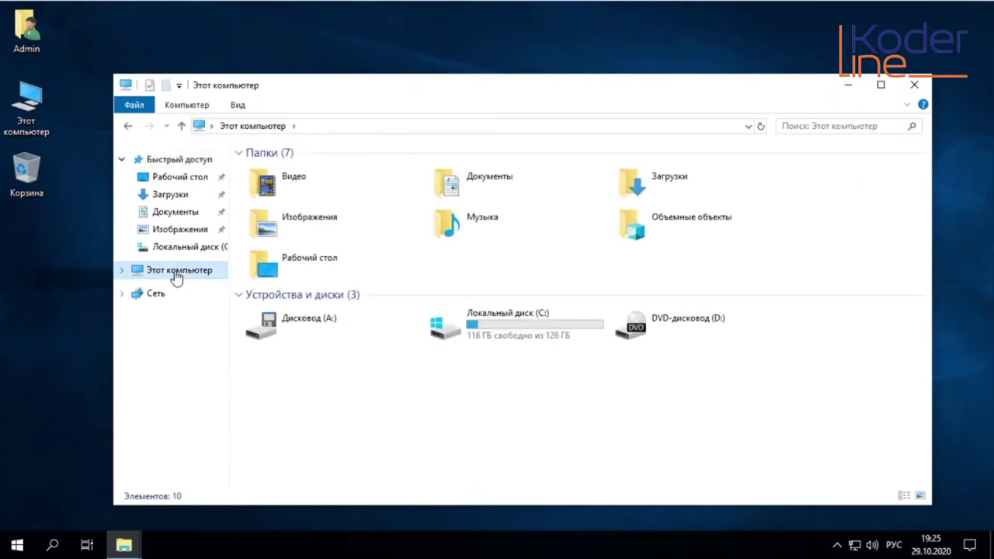
{"action": "right_click", "coordinate": [177, 278]}
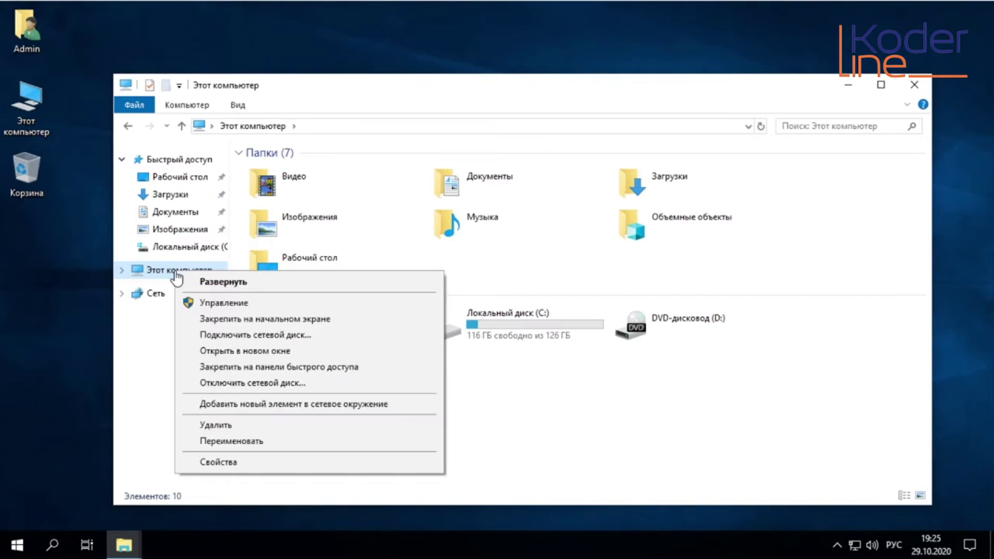
{"action": "left_click", "coordinate": [236, 304]}
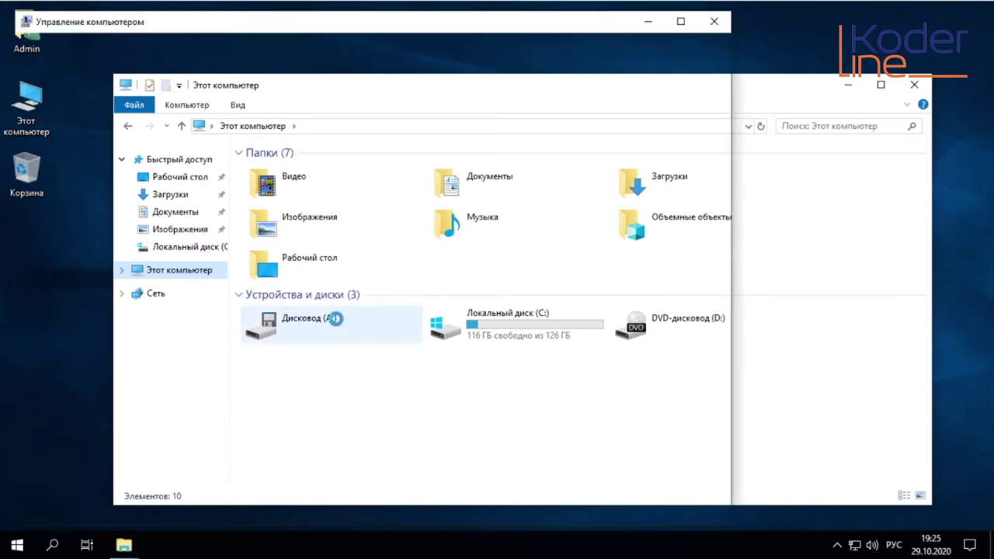
{"action": "left_click", "coordinate": [906, 89]}
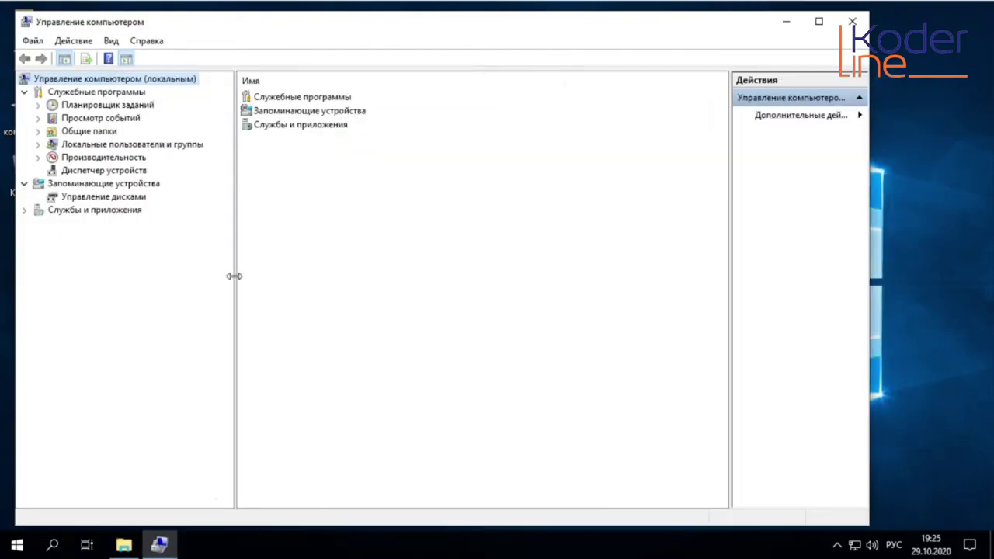
Show Local Users and Groups > Users with the Name and Description columns widened
{"action": "left_click_drag", "start_coordinate": [233, 275], "coordinate": [231, 275]}
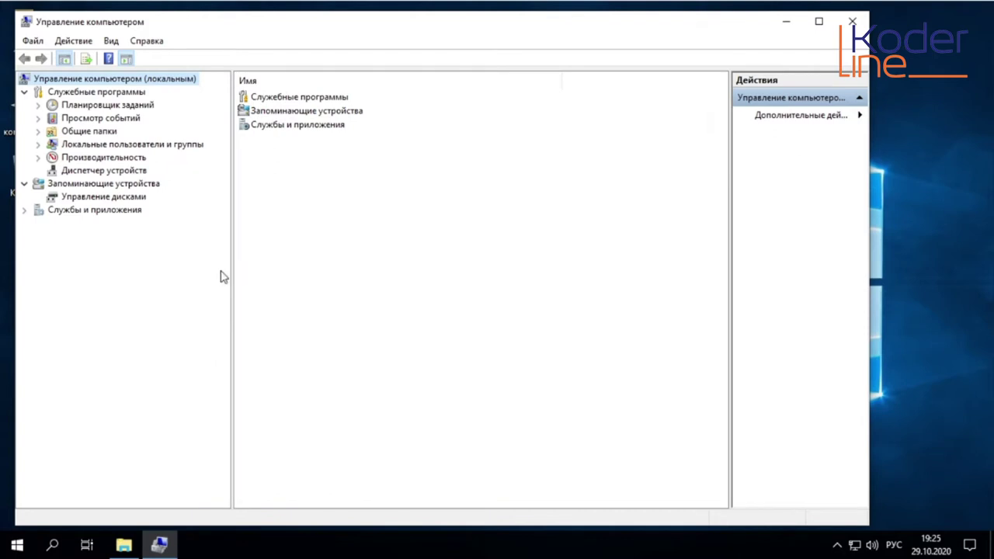
{"action": "left_click", "coordinate": [85, 146]}
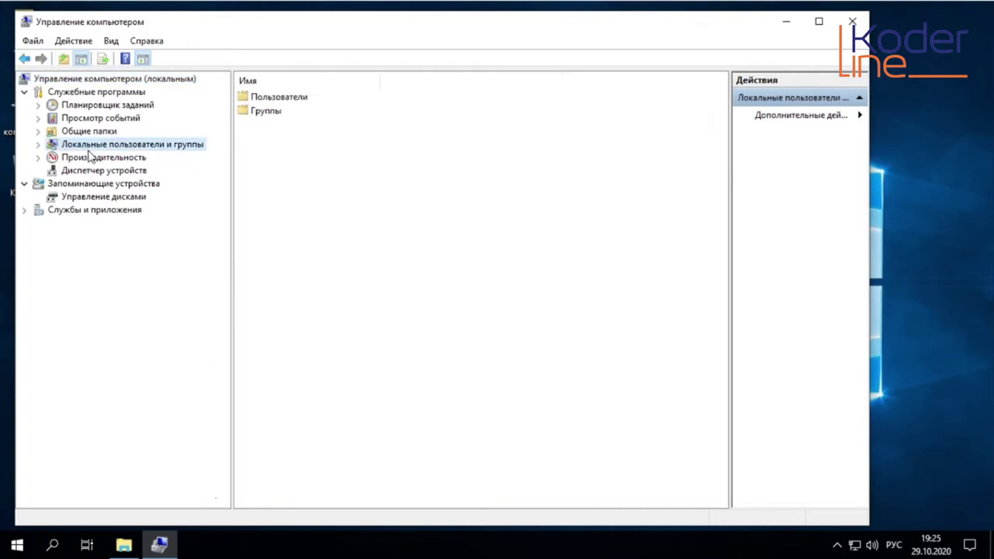
{"action": "left_click", "coordinate": [38, 145]}
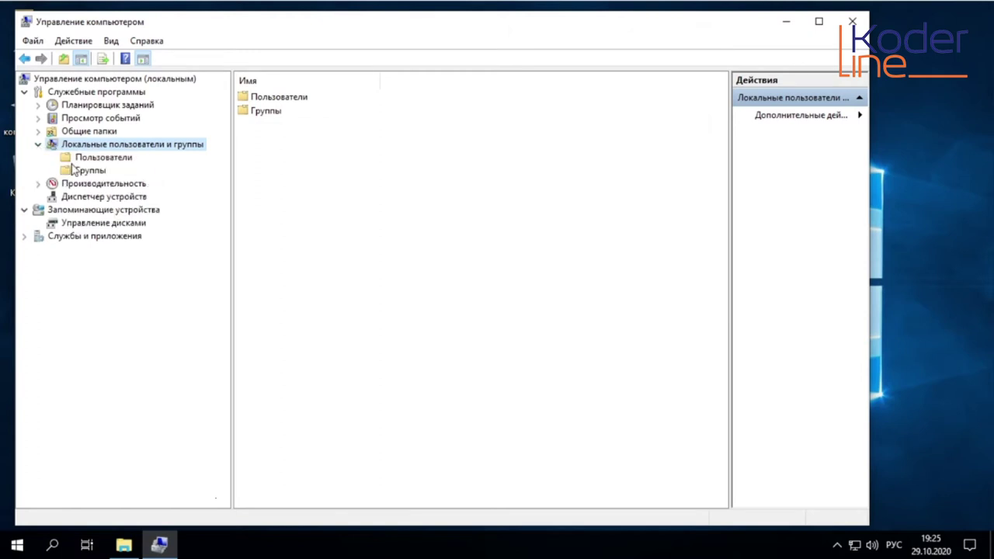
{"action": "left_click", "coordinate": [102, 160]}
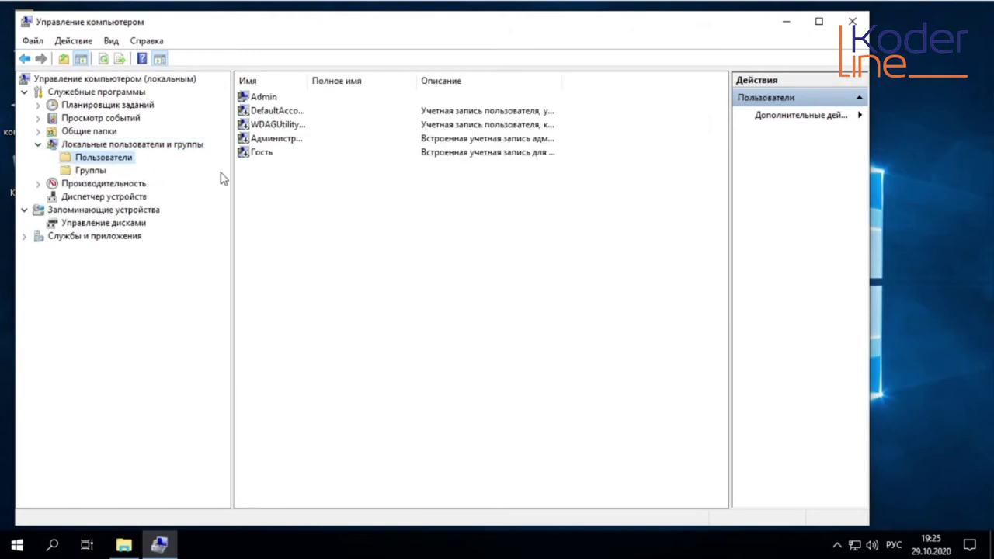
{"action": "left_click_drag", "start_coordinate": [307, 80], "coordinate": [336, 81]}
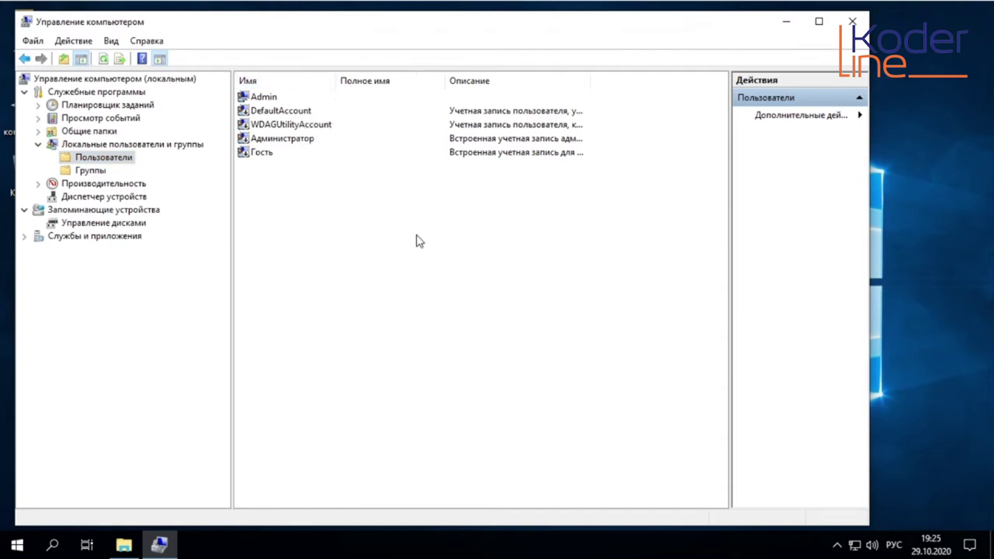
{"action": "left_click_drag", "start_coordinate": [591, 80], "coordinate": [618, 82]}
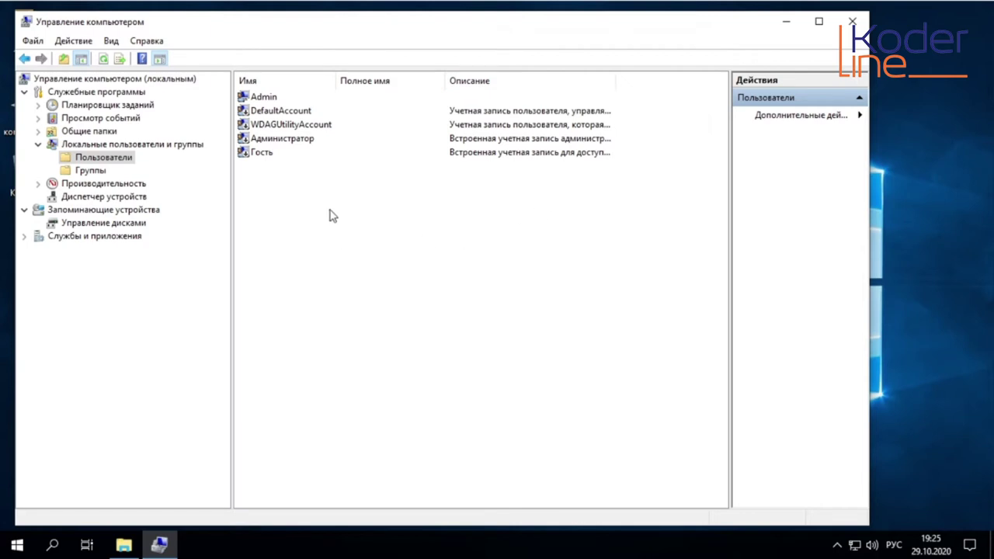
{"action": "right_click", "coordinate": [284, 199]}
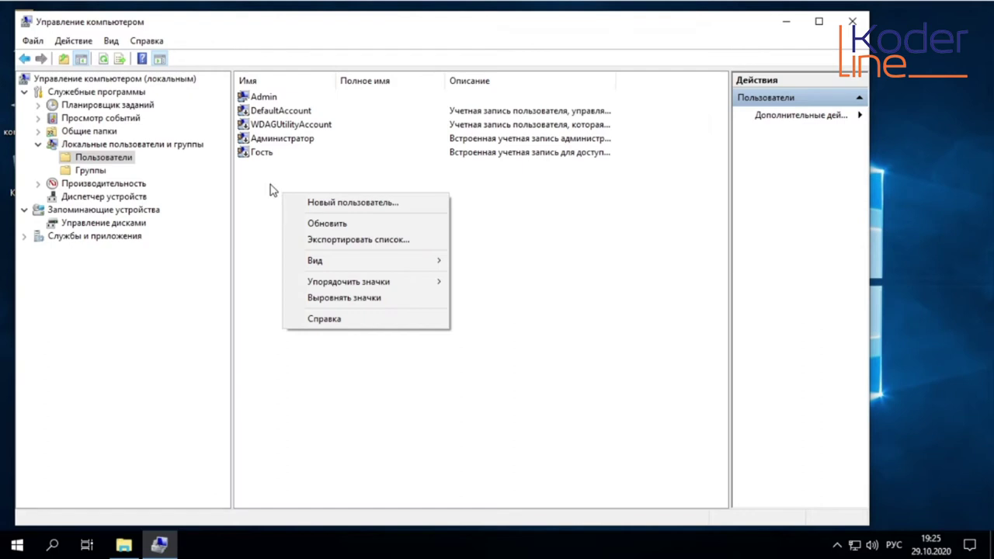
{"action": "left_click", "coordinate": [272, 186]}
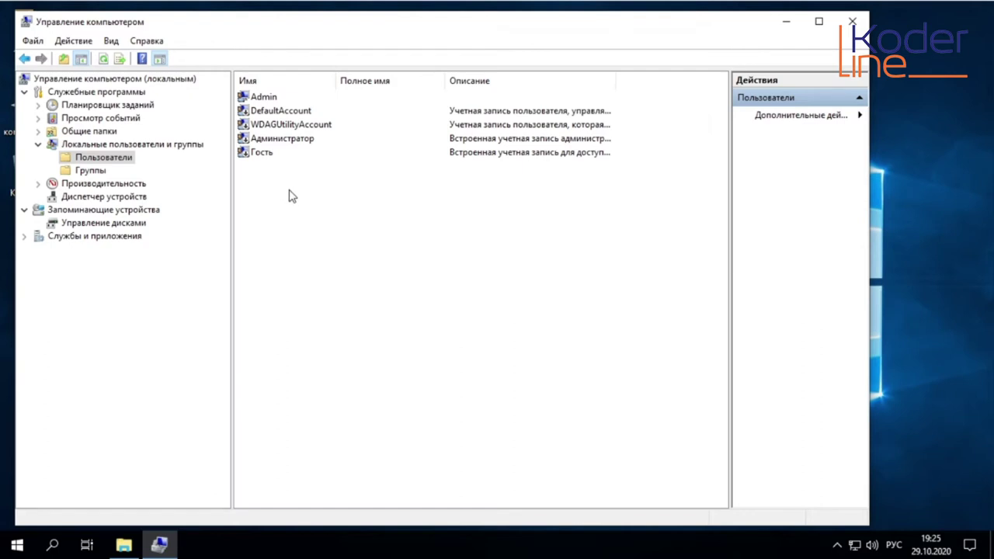
{"action": "right_click", "coordinate": [289, 196]}
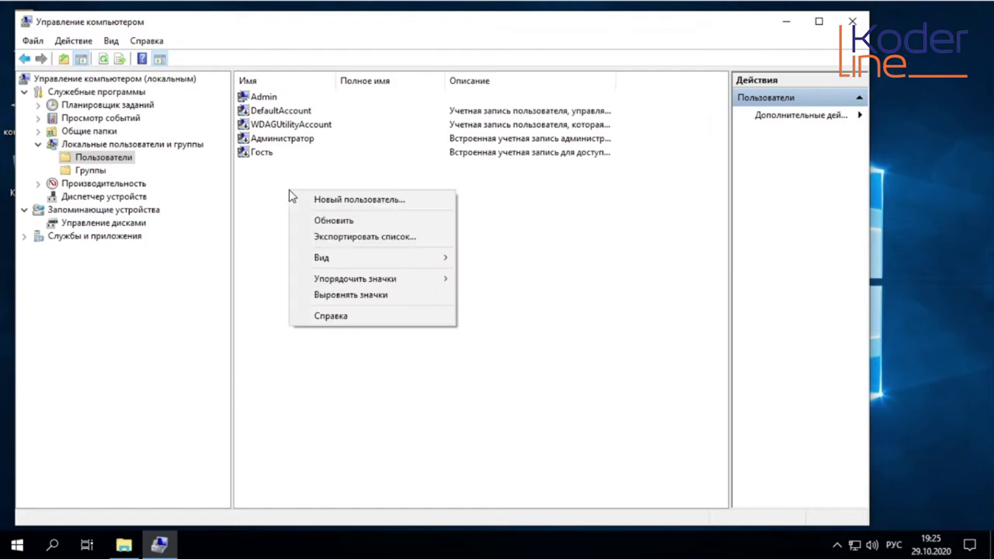
Create the local user user1 with a password
{"action": "left_click", "coordinate": [366, 200]}
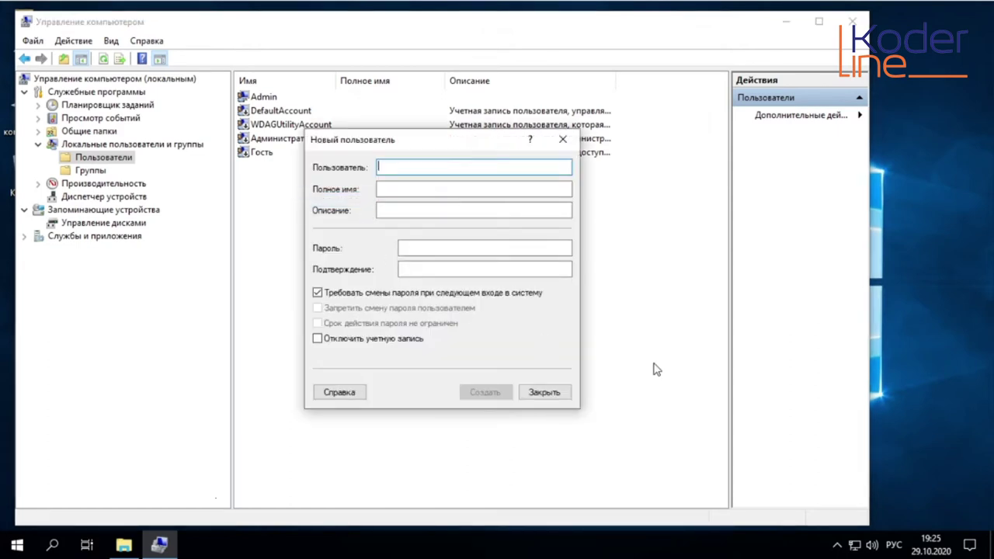
{"action": "key", "text": "alt+shift"}
{"action": "type", "text": "user1"}
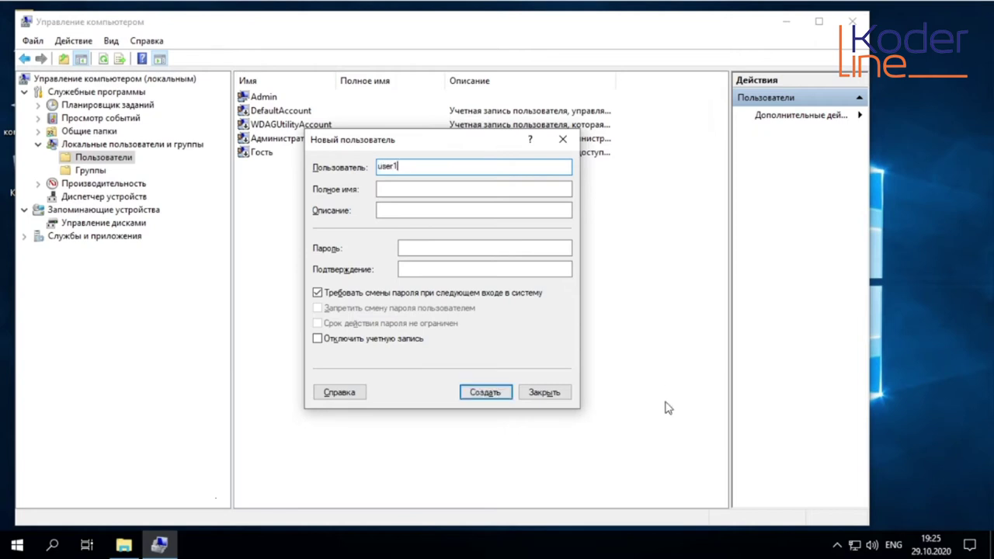
{"action": "left_click", "coordinate": [448, 248]}
{"action": "type", "text": "123"}
{"action": "left_click", "coordinate": [451, 264]}
{"action": "type", "text": "123"}
{"action": "key", "text": "Return"}
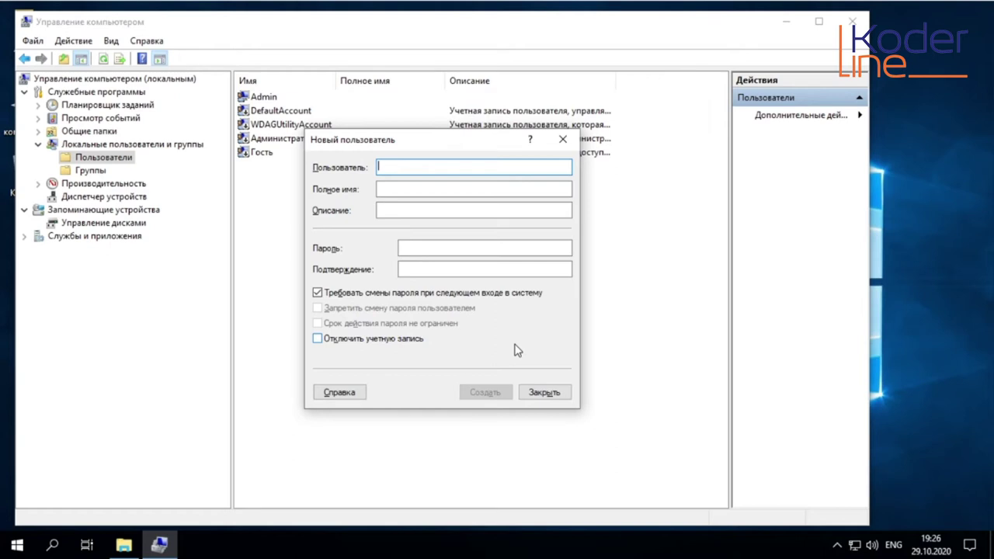
Create the local user user2 with the same password
{"action": "type", "text": "user2"}
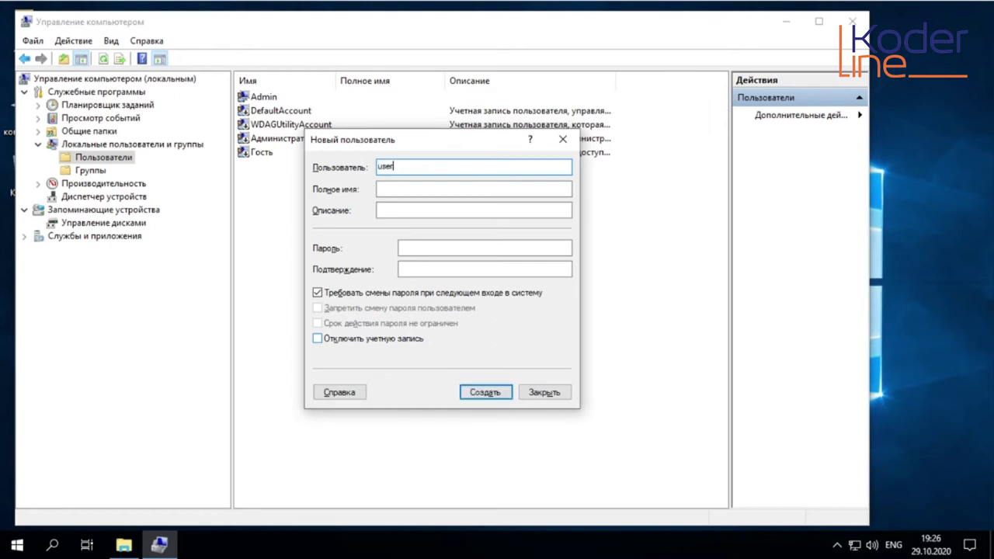
{"action": "left_click", "coordinate": [416, 248]}
{"action": "type", "text": "123"}
{"action": "left_click", "coordinate": [418, 268]}
{"action": "type", "text": "123"}
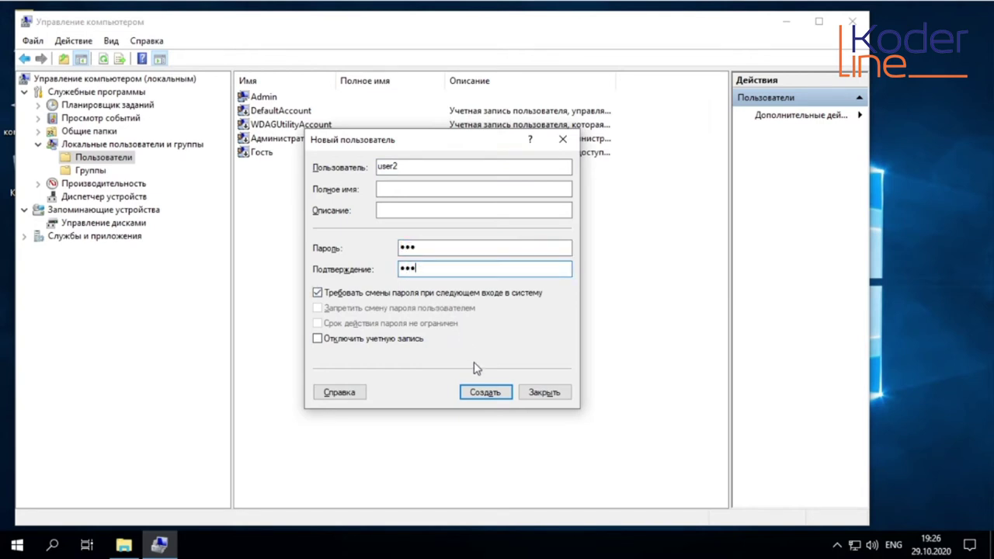
{"action": "left_click", "coordinate": [484, 392]}
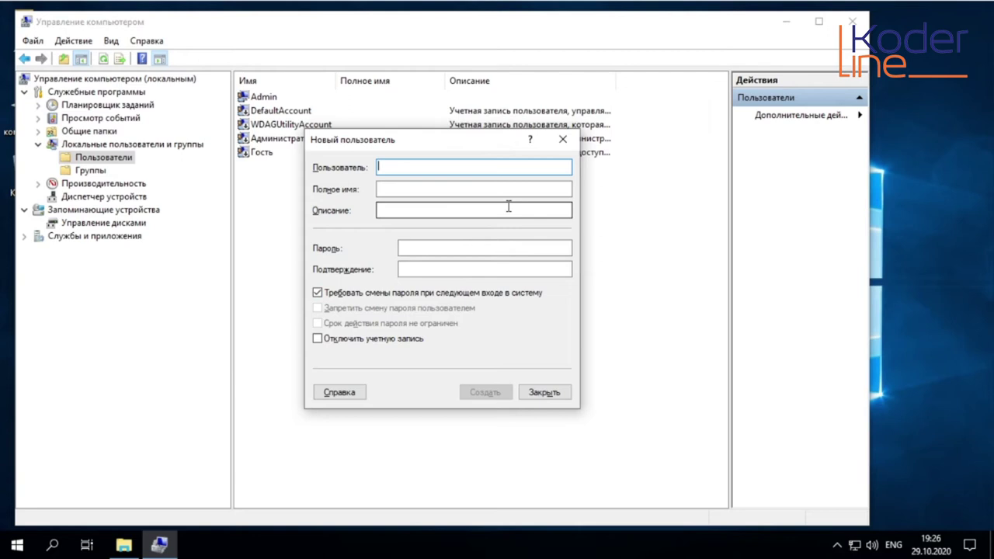
Create user3, close the New User form, and select user1 in the list
{"action": "type", "text": "user3"}
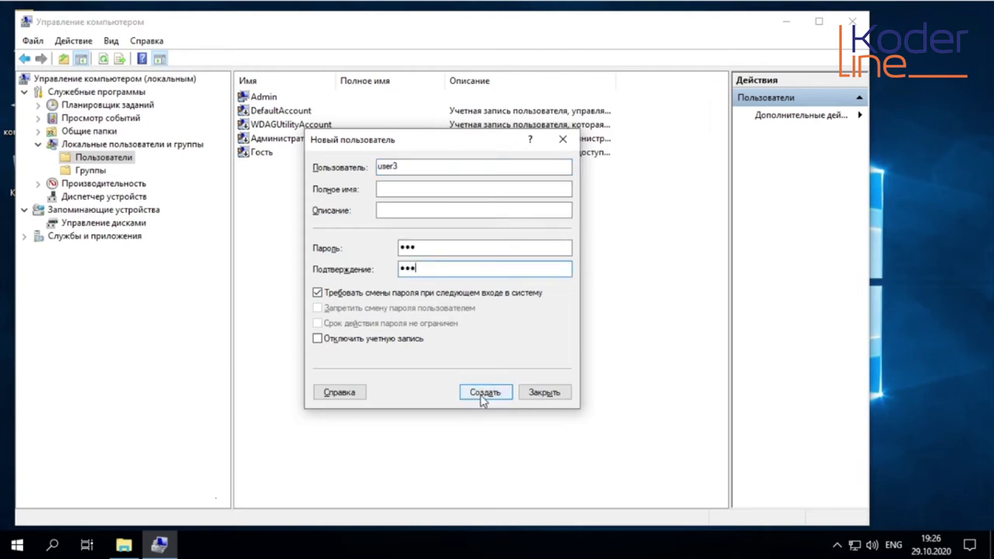
{"action": "left_click", "coordinate": [482, 395]}
{"action": "left_click", "coordinate": [553, 393]}
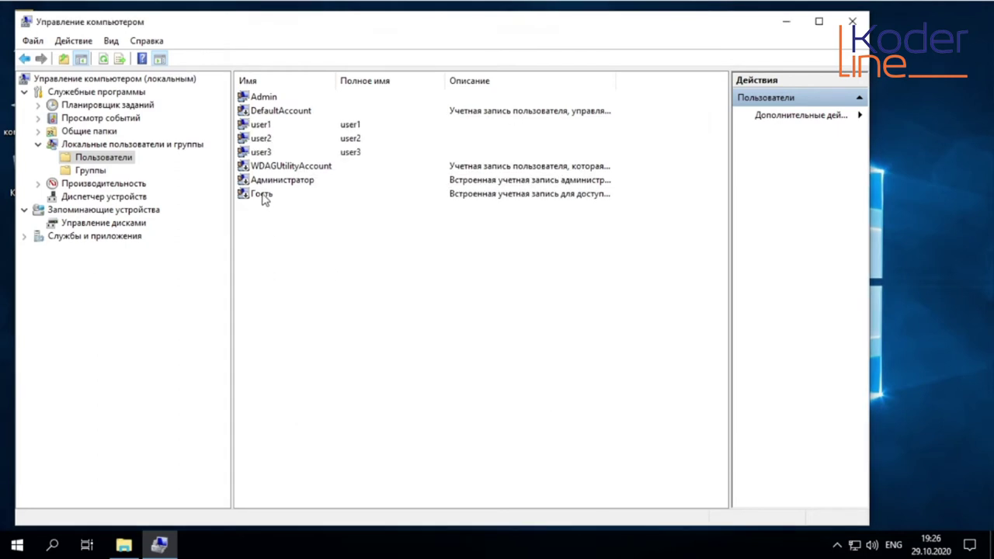
{"action": "left_click", "coordinate": [266, 128]}
Check user2 and user3, minimize Computer Management, and open File Explorer on drive C:
{"action": "left_click", "coordinate": [268, 139]}
{"action": "left_click", "coordinate": [268, 152]}
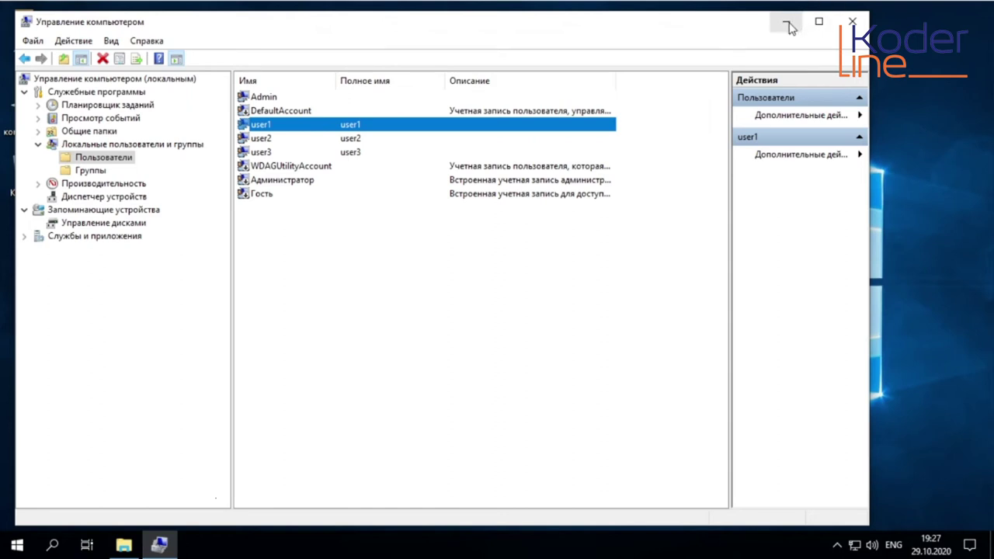
{"action": "left_click", "coordinate": [787, 26]}
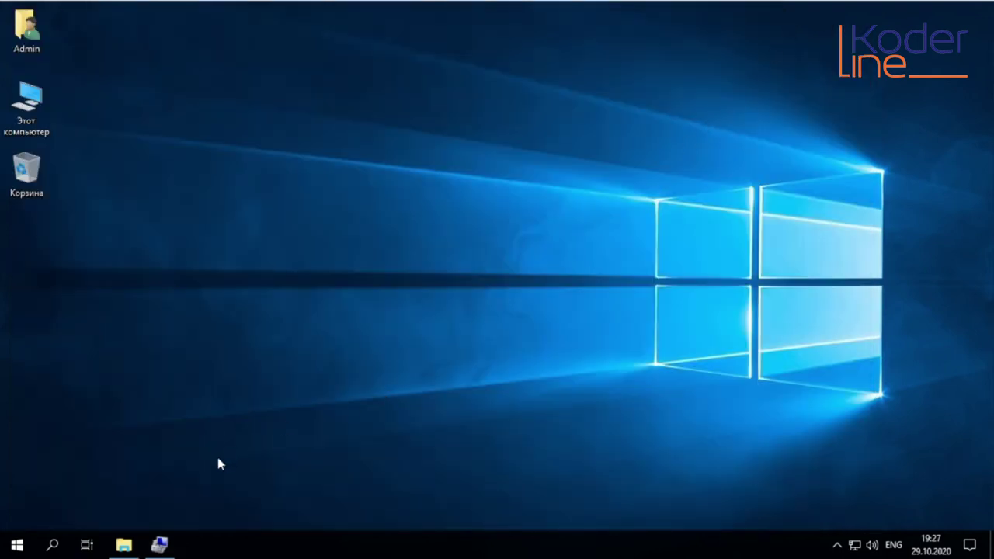
{"action": "left_click", "coordinate": [124, 545]}
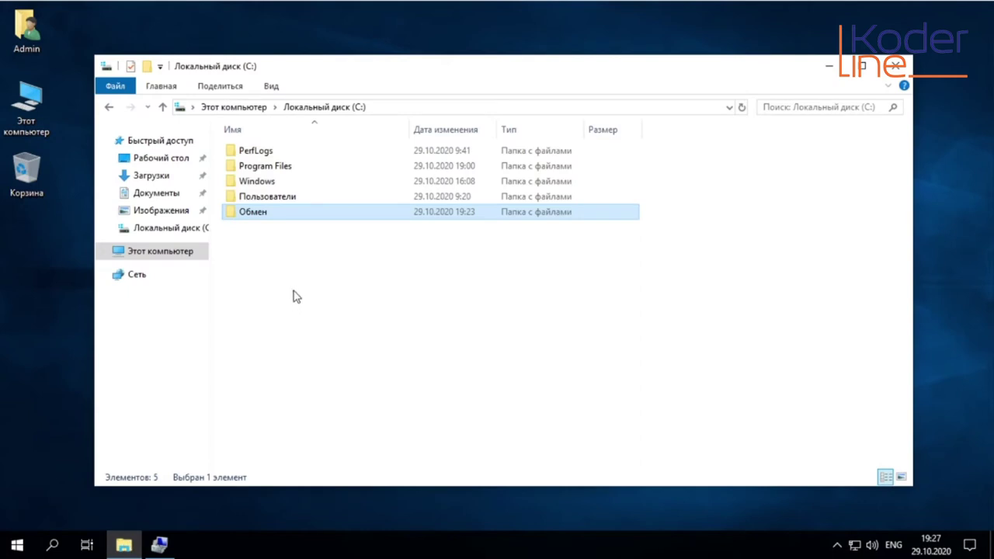
Open the Обмен folder's Properties on the Доступ tab
{"action": "right_click", "coordinate": [275, 220]}
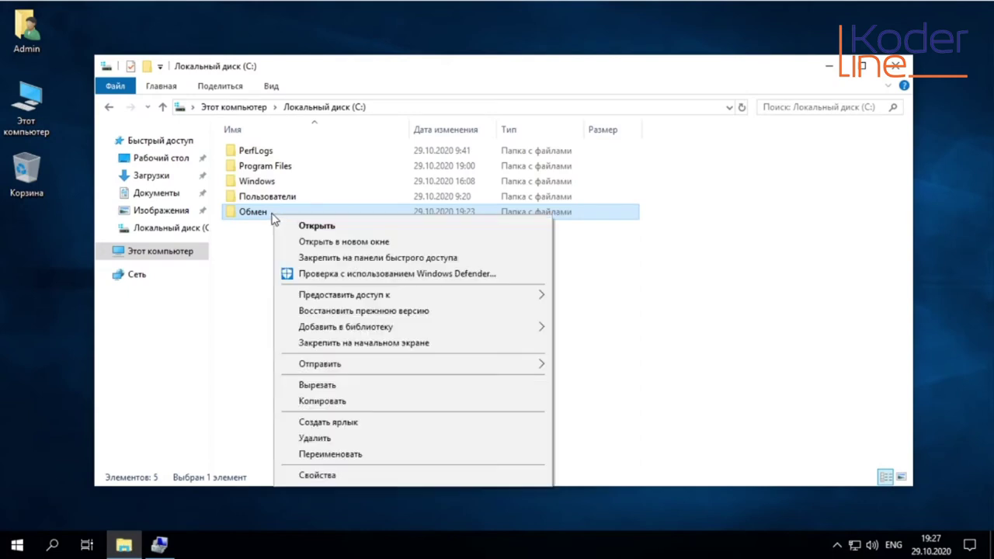
{"action": "left_click", "coordinate": [339, 475]}
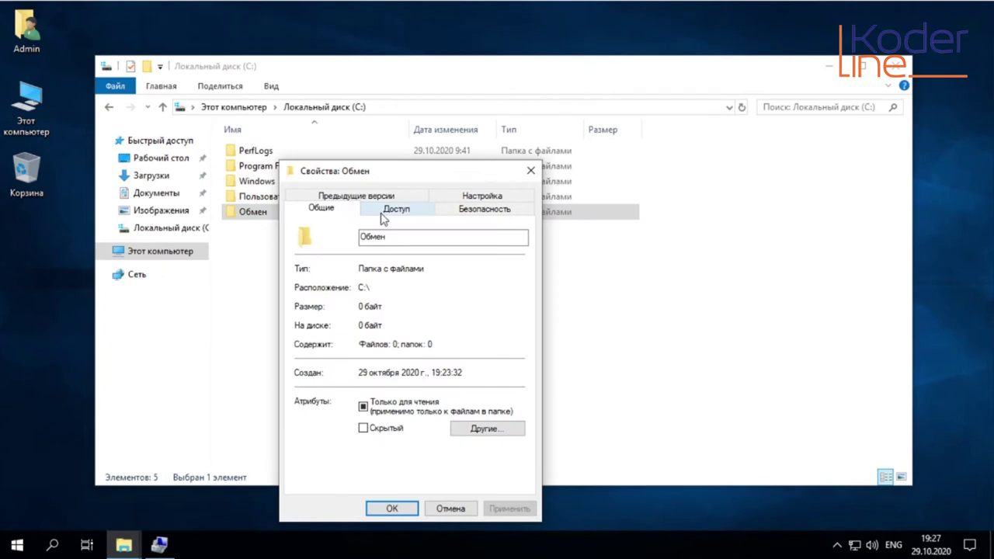
{"action": "left_click", "coordinate": [396, 210]}
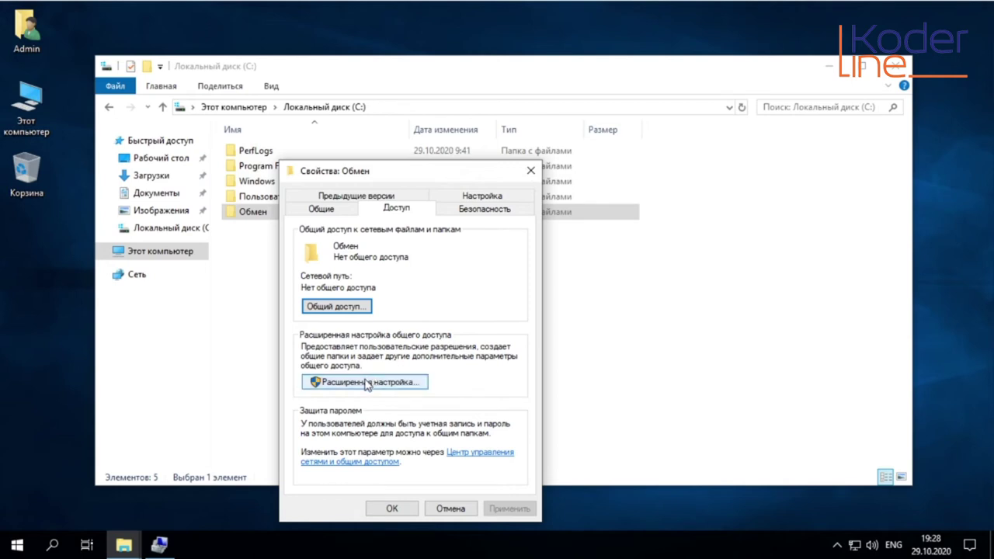
In Advanced Sharing, share Обмен as 'Обмен' with a 20-user limit
{"action": "left_click", "coordinate": [367, 384]}
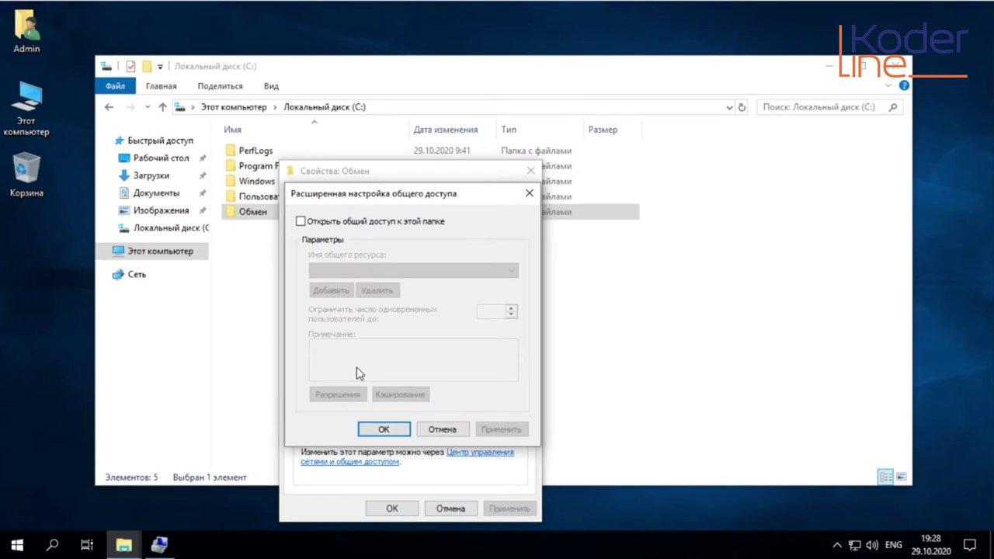
{"action": "left_click", "coordinate": [301, 222]}
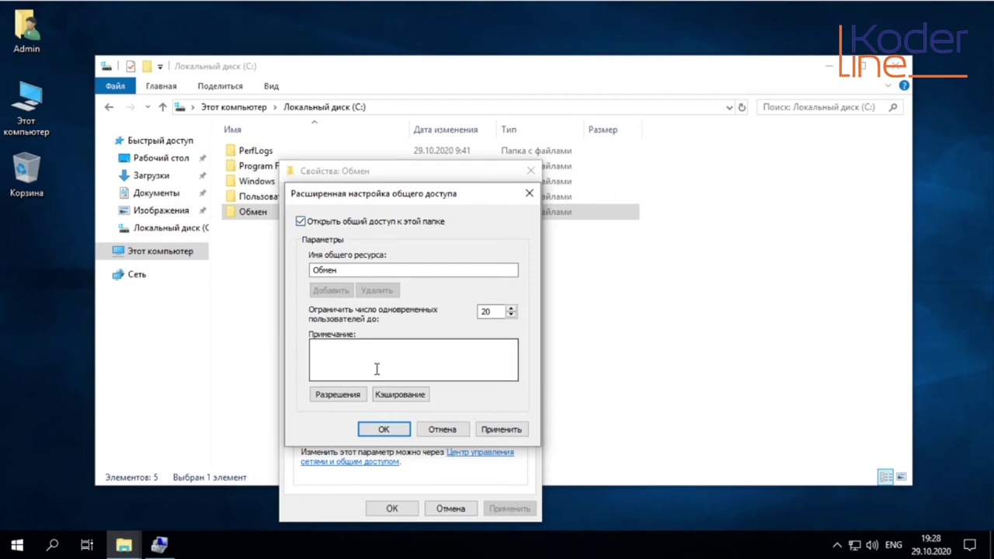
{"action": "left_click_drag", "start_coordinate": [494, 312], "coordinate": [473, 312]}
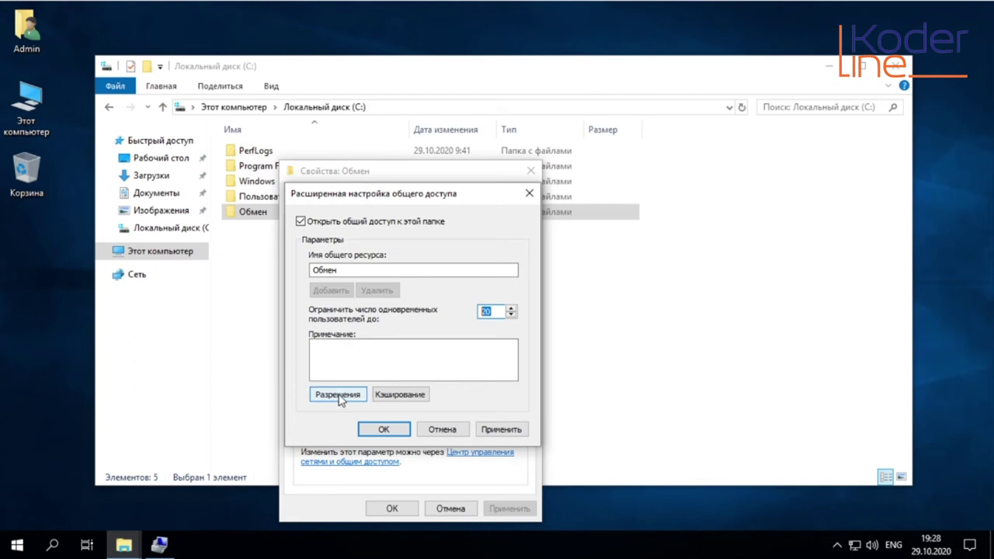
In the share's Разрешения, delete the Все group from the permission list
{"action": "left_click", "coordinate": [336, 400]}
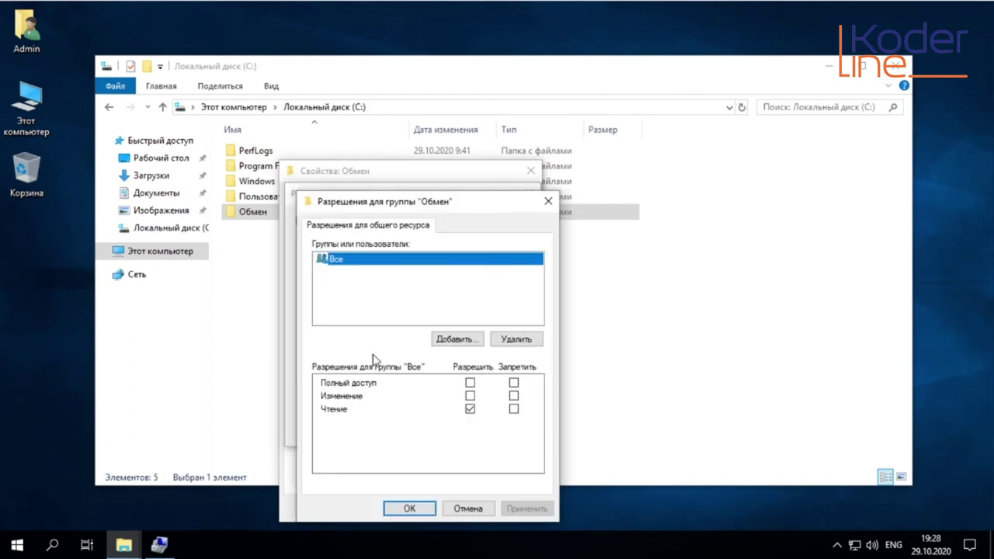
{"action": "left_click_drag", "start_coordinate": [472, 212], "coordinate": [440, 188]}
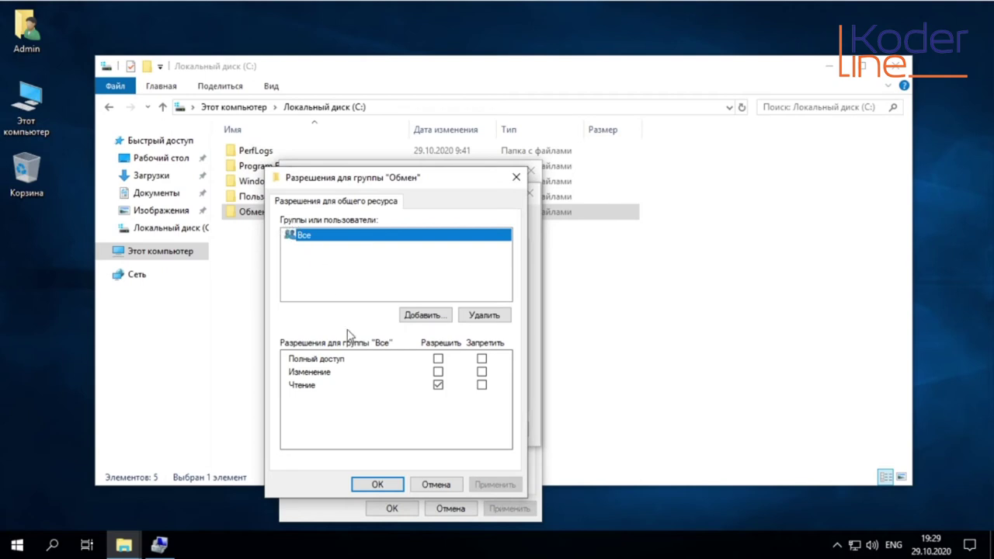
{"action": "left_click", "coordinate": [438, 384]}
{"action": "left_click", "coordinate": [438, 384]}
{"action": "left_click", "coordinate": [490, 321]}
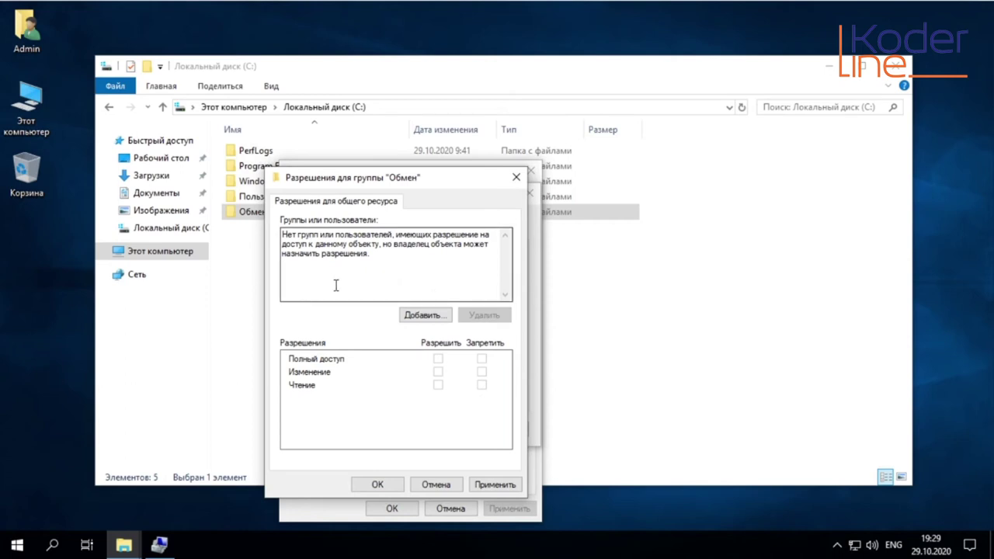
Open the advanced user search and list all users and groups on this computer
{"action": "left_click", "coordinate": [427, 320]}
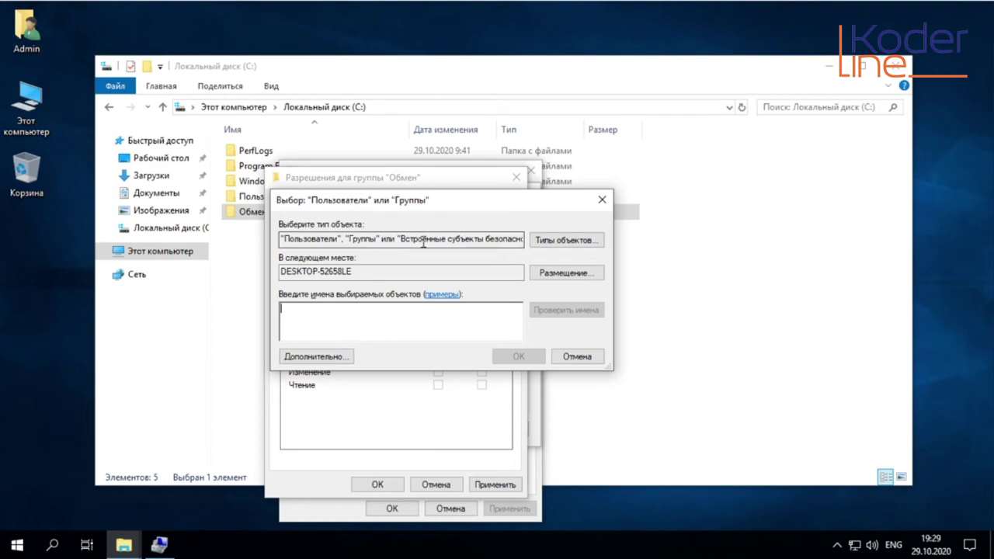
{"action": "left_click_drag", "start_coordinate": [440, 212], "coordinate": [407, 175]}
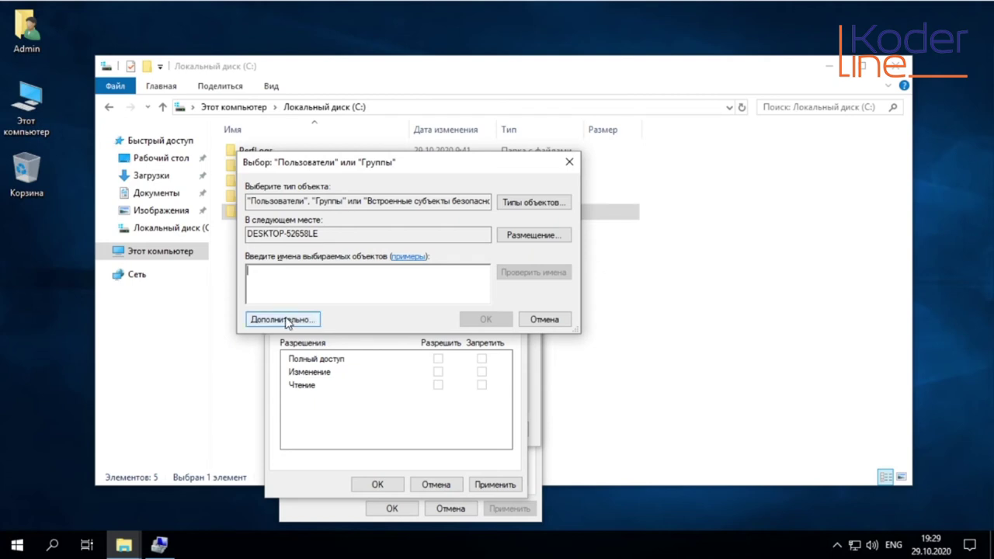
{"action": "left_click", "coordinate": [283, 319]}
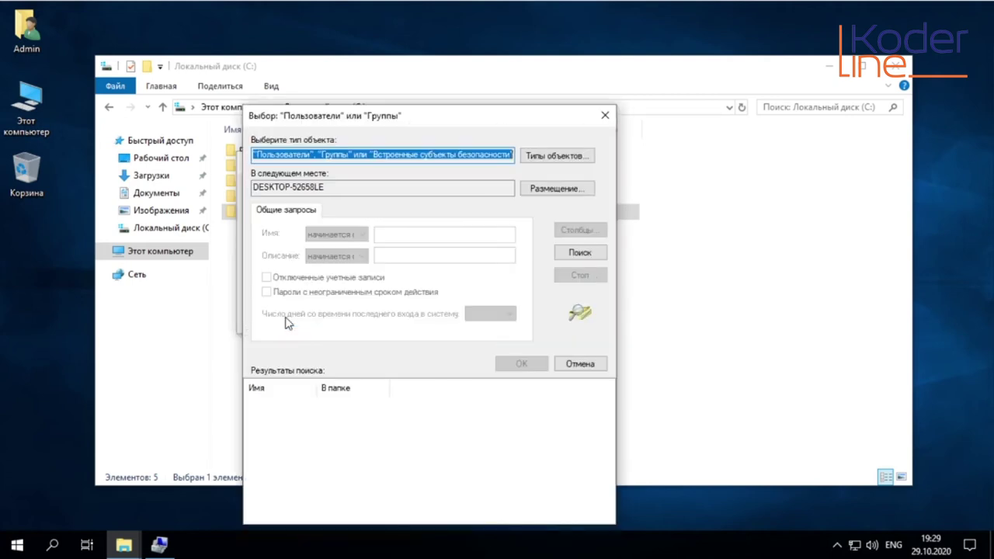
{"action": "left_click", "coordinate": [581, 254]}
Browse the search results, widening the В папке column and locating user1, user2 and user3
{"action": "left_click_drag", "start_coordinate": [317, 384], "coordinate": [353, 385]}
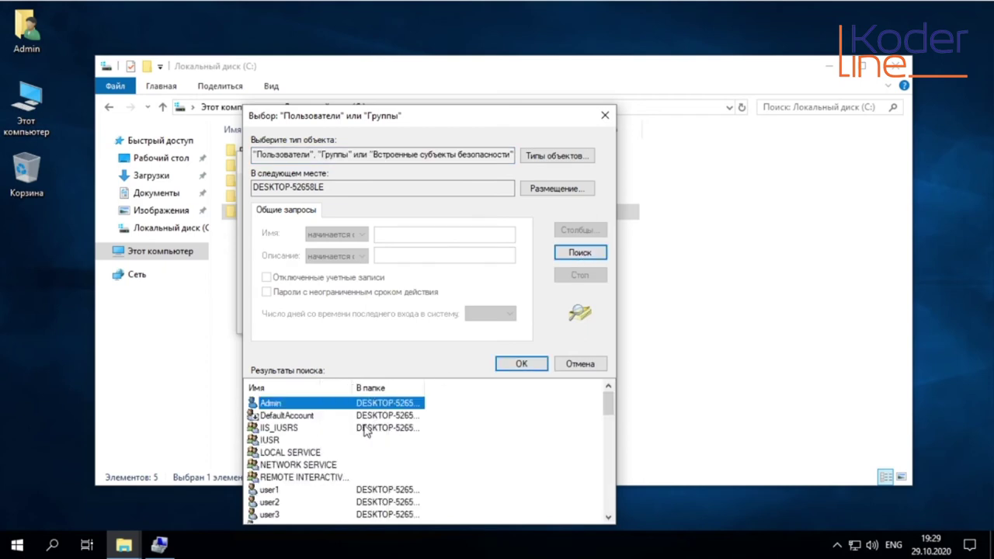
{"action": "scroll", "coordinate": [295, 435], "scroll_direction": "down", "scroll_amount": 2}
{"action": "scroll", "coordinate": [296, 436], "scroll_direction": "down", "scroll_amount": 3}
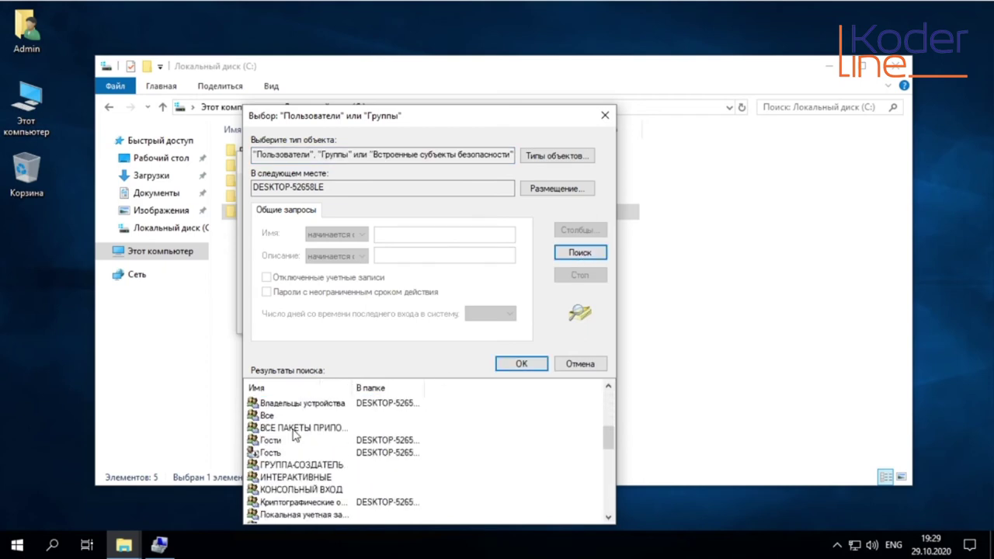
{"action": "scroll", "coordinate": [293, 437], "scroll_direction": "down", "scroll_amount": 2}
{"action": "scroll", "coordinate": [292, 437], "scroll_direction": "down", "scroll_amount": 6}
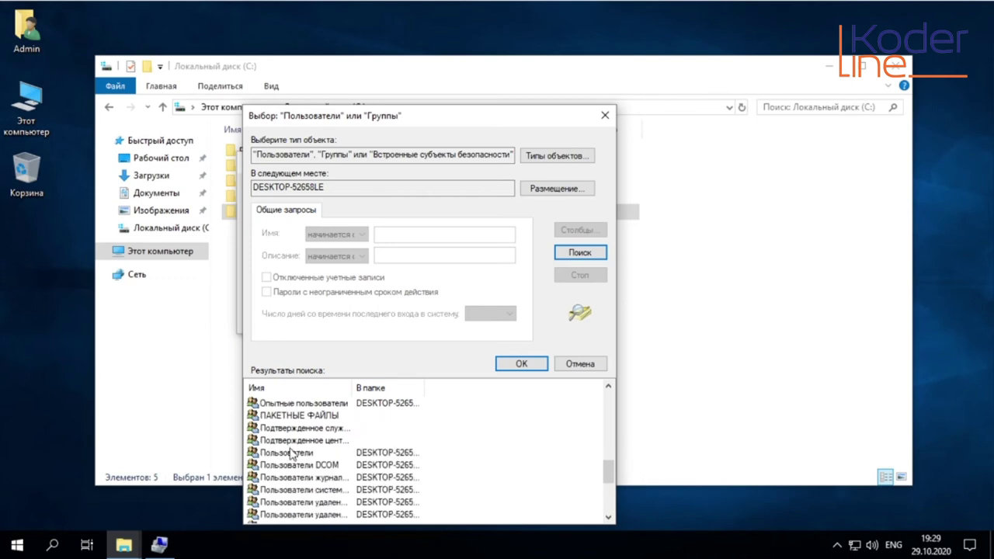
{"action": "scroll", "coordinate": [292, 466], "scroll_direction": "up", "scroll_amount": 12}
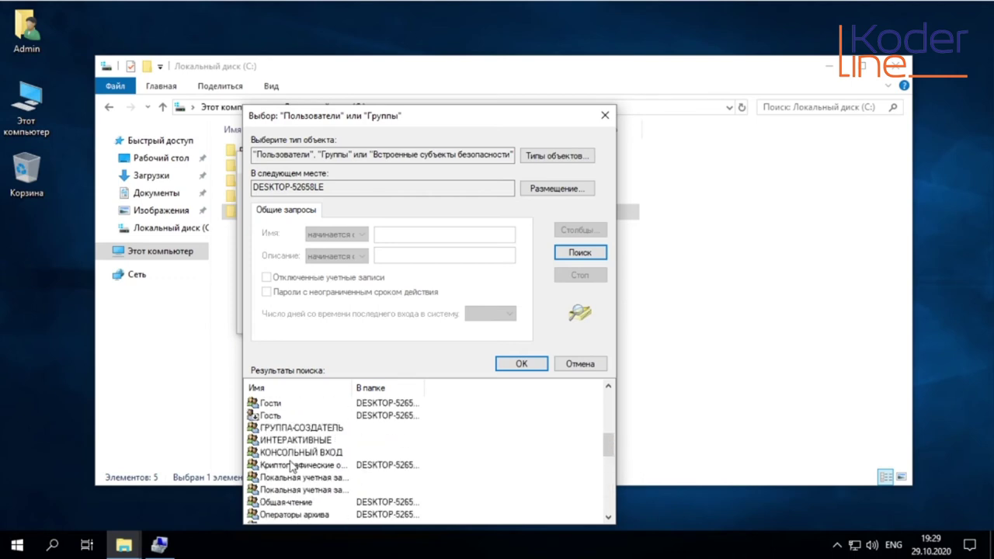
{"action": "scroll", "coordinate": [296, 454], "scroll_direction": "down", "scroll_amount": 4}
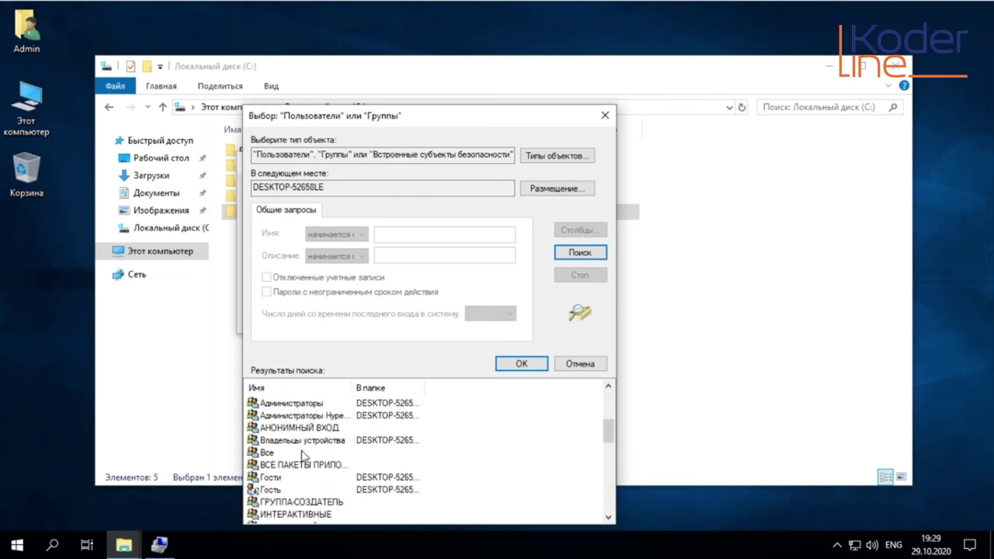
{"action": "scroll", "coordinate": [305, 466], "scroll_direction": "up", "scroll_amount": 3}
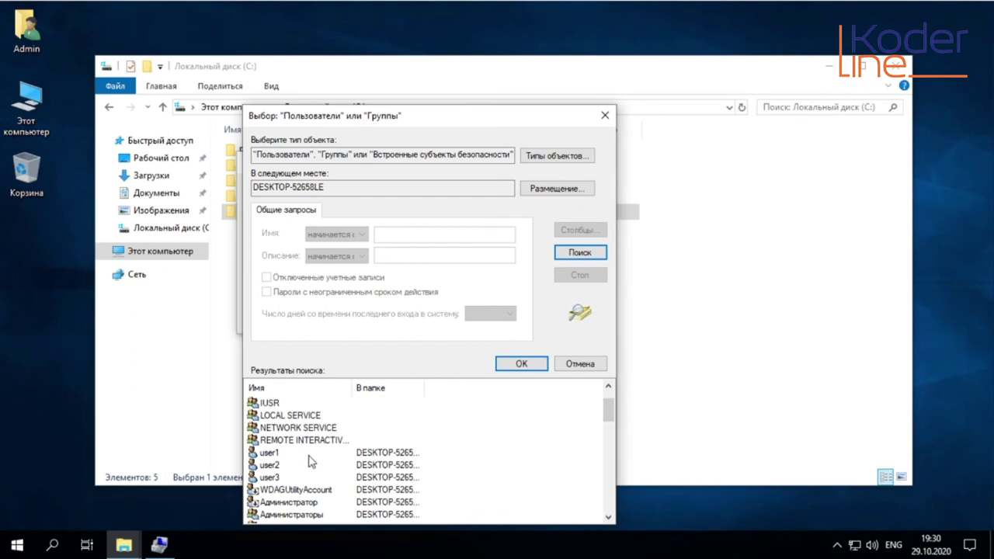
{"action": "left_click_drag", "start_coordinate": [424, 388], "coordinate": [442, 394]}
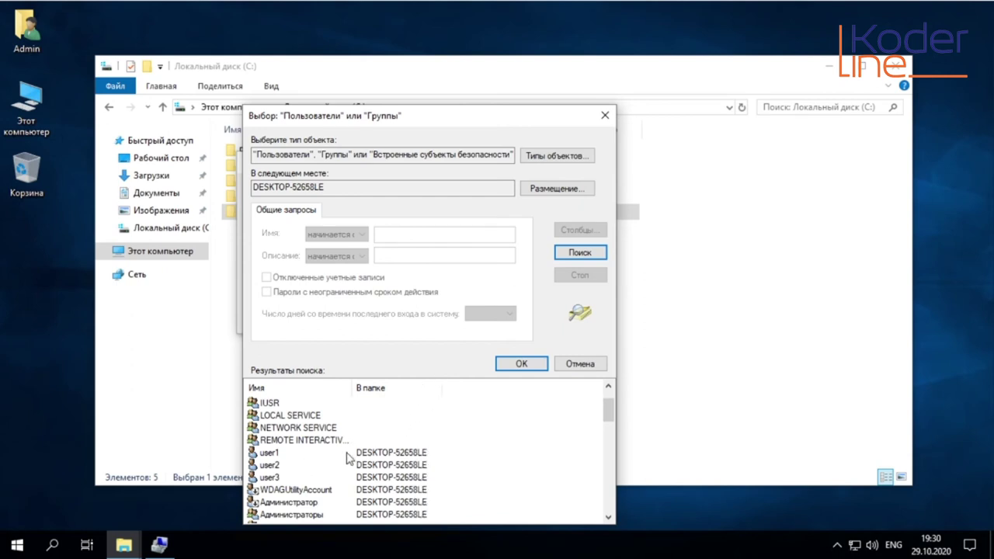
{"action": "left_click", "coordinate": [288, 462]}
{"action": "left_click", "coordinate": [289, 477]}
{"action": "left_click", "coordinate": [290, 456]}
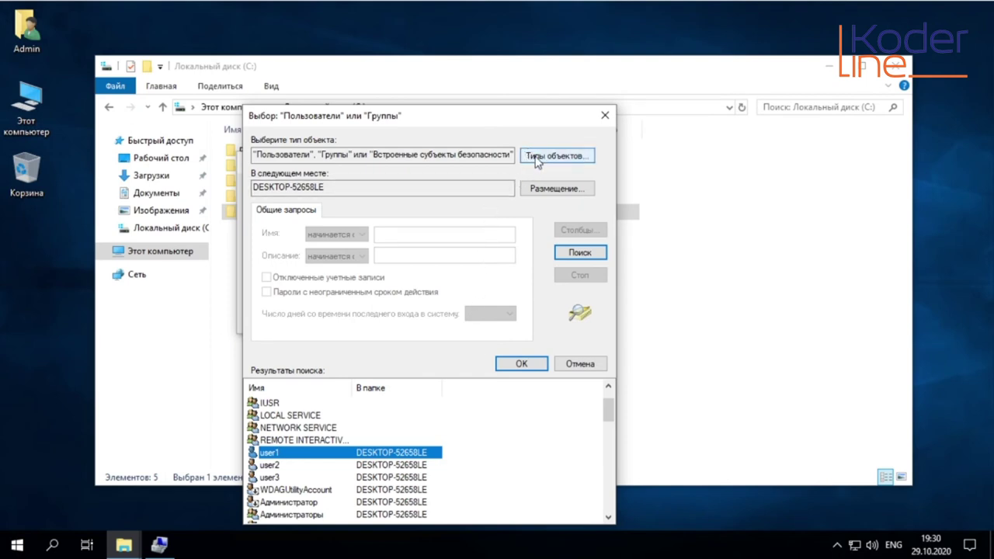
Restrict object types to Users, search again, and add user1 to the share permissions
{"action": "left_click", "coordinate": [560, 159]}
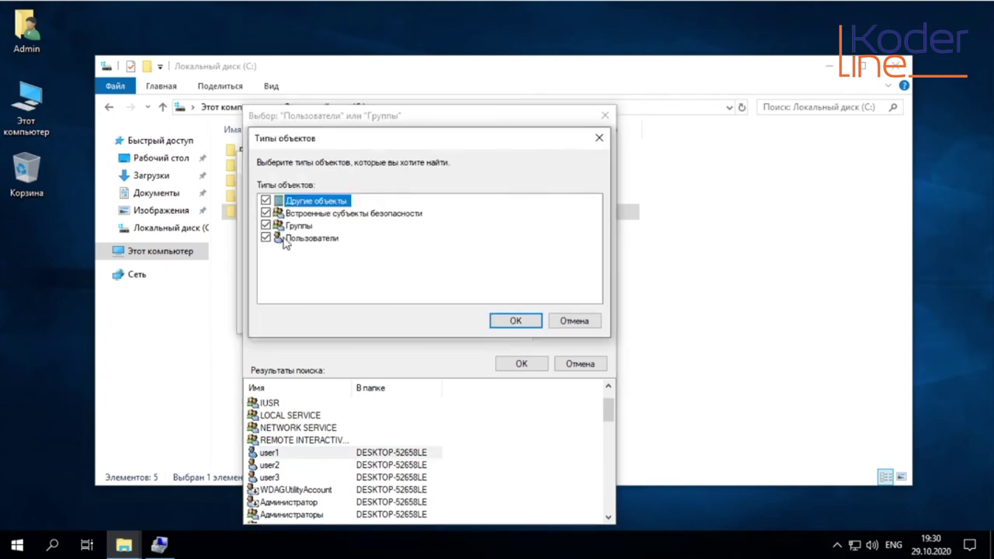
{"action": "left_click", "coordinate": [266, 200]}
{"action": "left_click", "coordinate": [266, 213]}
{"action": "left_click", "coordinate": [506, 322]}
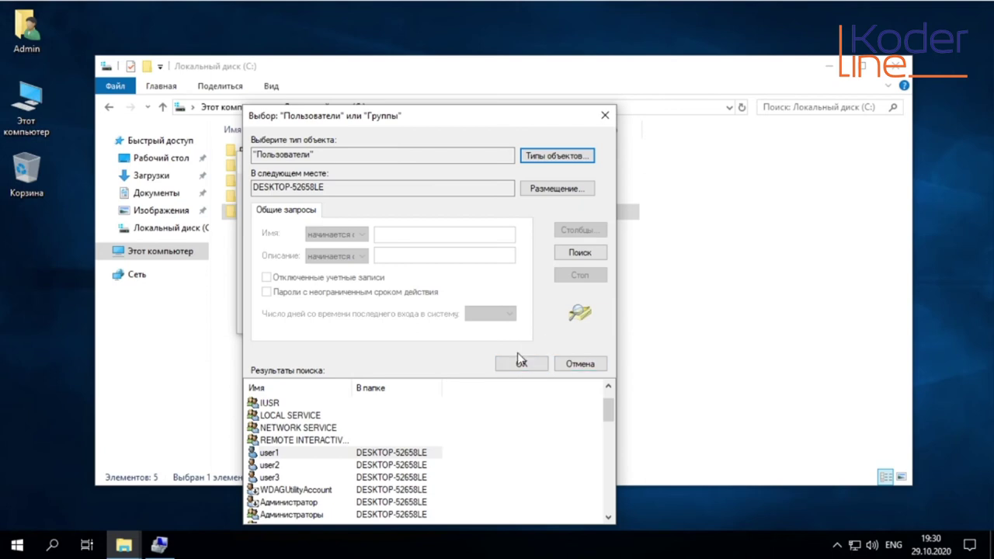
{"action": "left_click", "coordinate": [570, 253]}
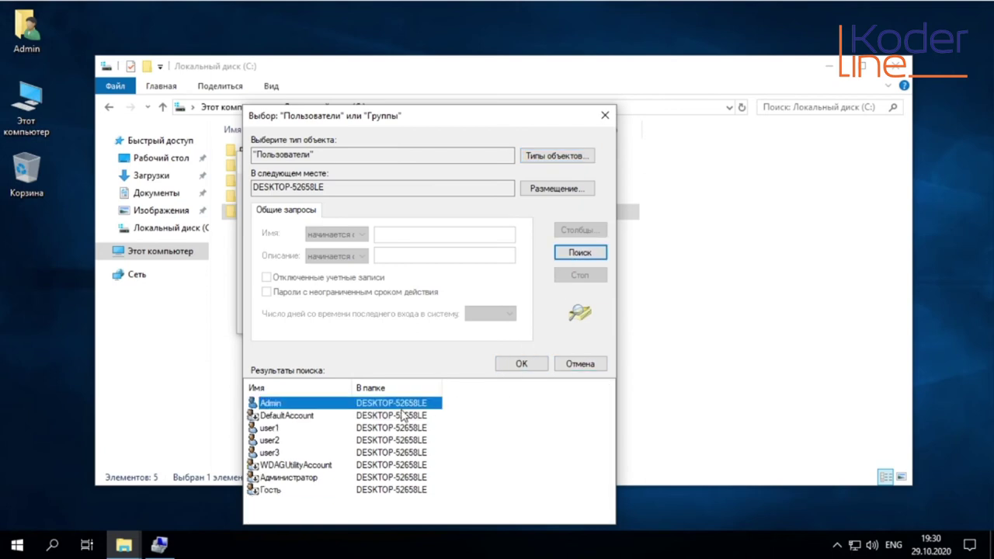
{"action": "left_click", "coordinate": [284, 429]}
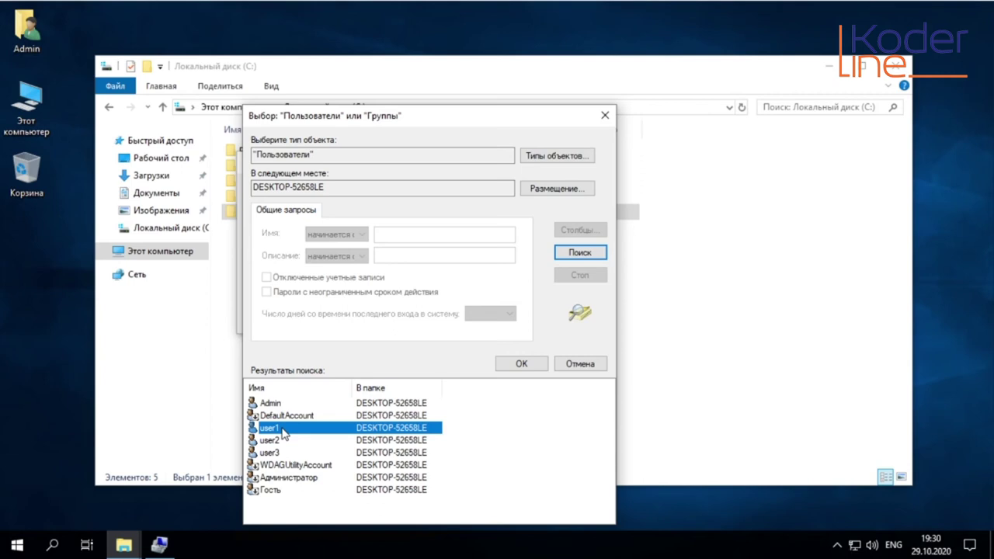
{"action": "left_click", "coordinate": [522, 365]}
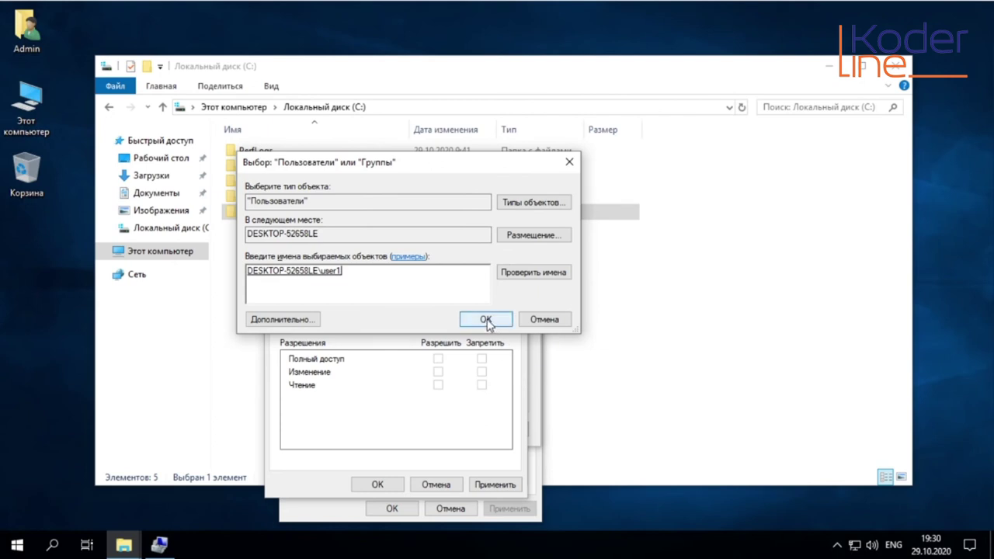
{"action": "left_click", "coordinate": [486, 320]}
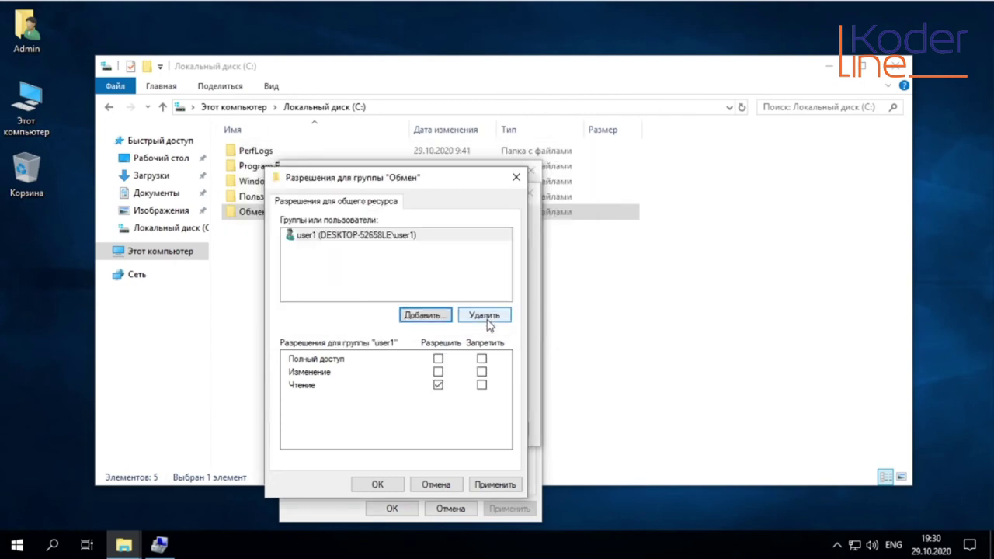
Allow user1 Полный доступ on the Обмен share and apply it
{"action": "left_click", "coordinate": [325, 236]}
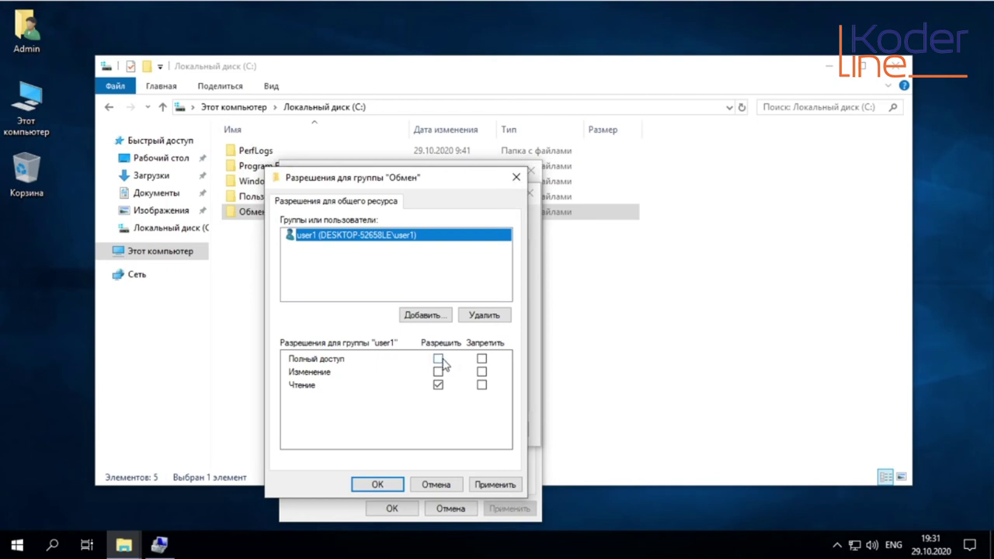
{"action": "left_click", "coordinate": [439, 359]}
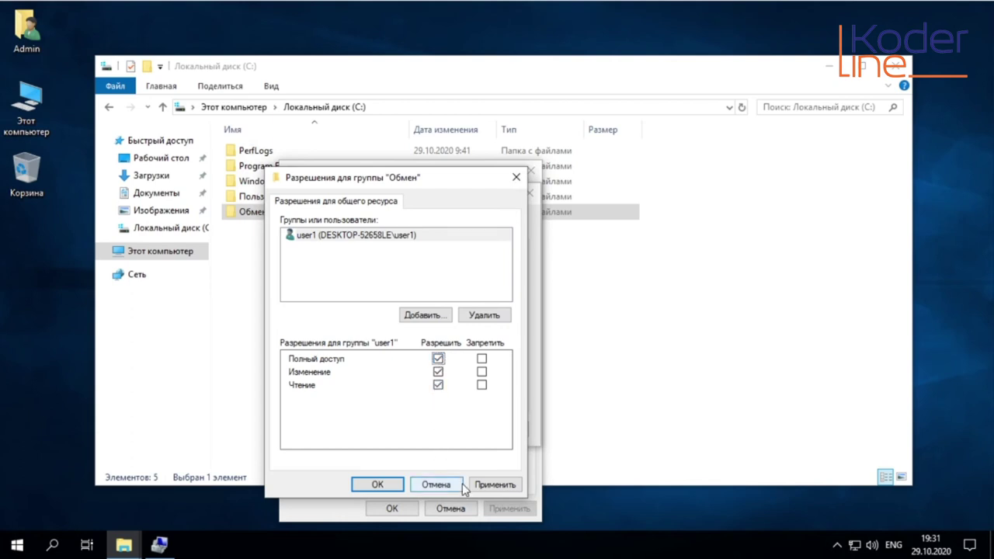
{"action": "left_click", "coordinate": [495, 483]}
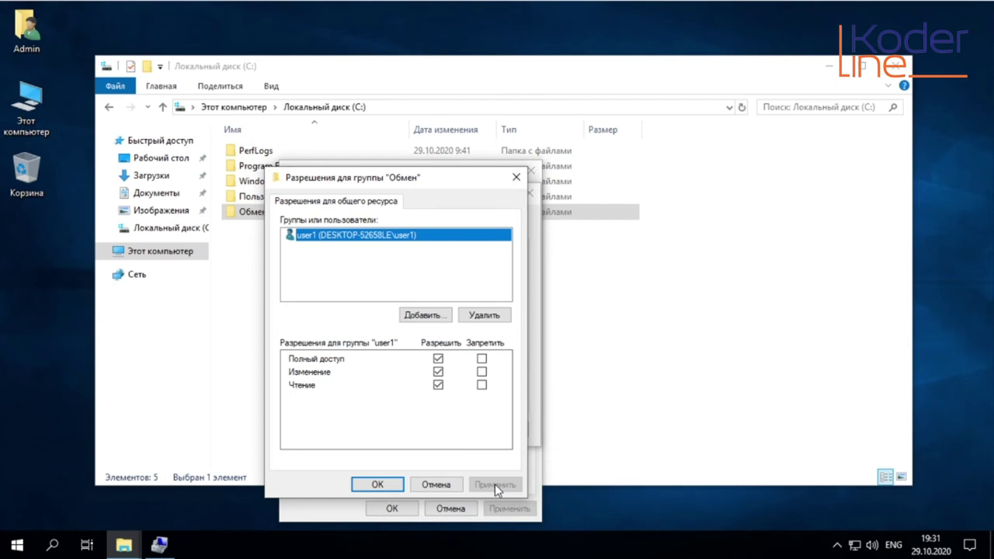
Add user2 to the Обмен share permissions with read-only (Чтение) access and apply it
{"action": "left_click", "coordinate": [427, 320]}
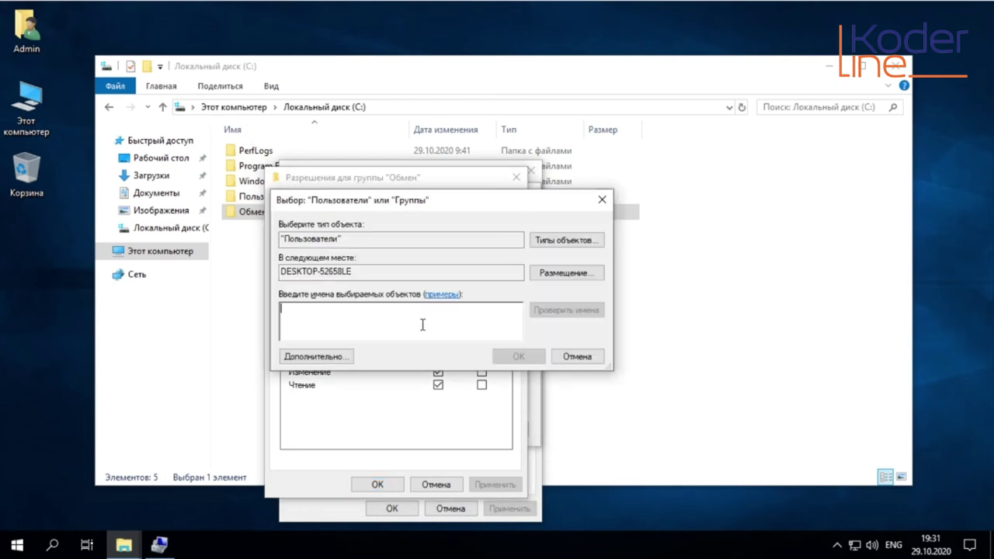
{"action": "left_click", "coordinate": [340, 358]}
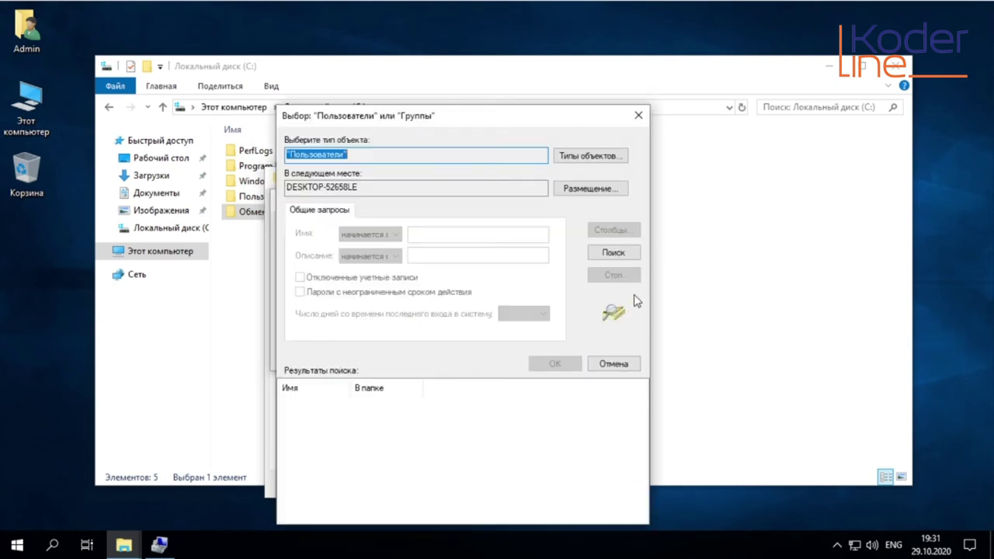
{"action": "left_click", "coordinate": [614, 253]}
{"action": "left_click", "coordinate": [303, 440]}
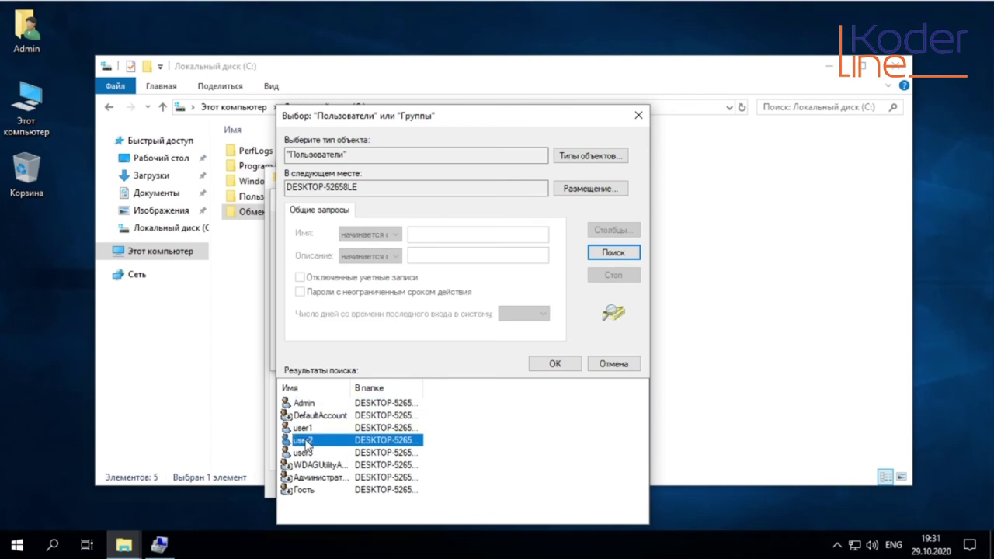
{"action": "left_click", "coordinate": [554, 365]}
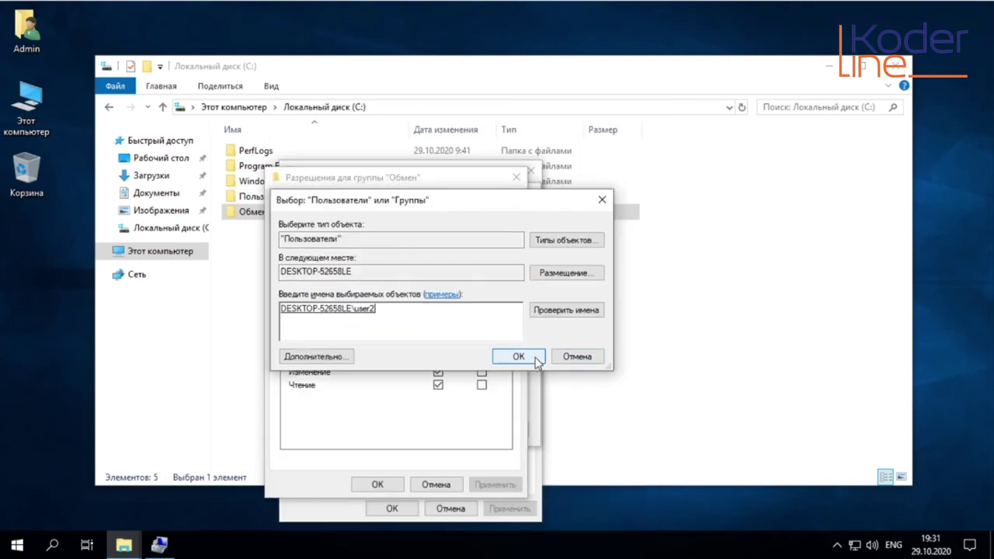
{"action": "left_click", "coordinate": [544, 360]}
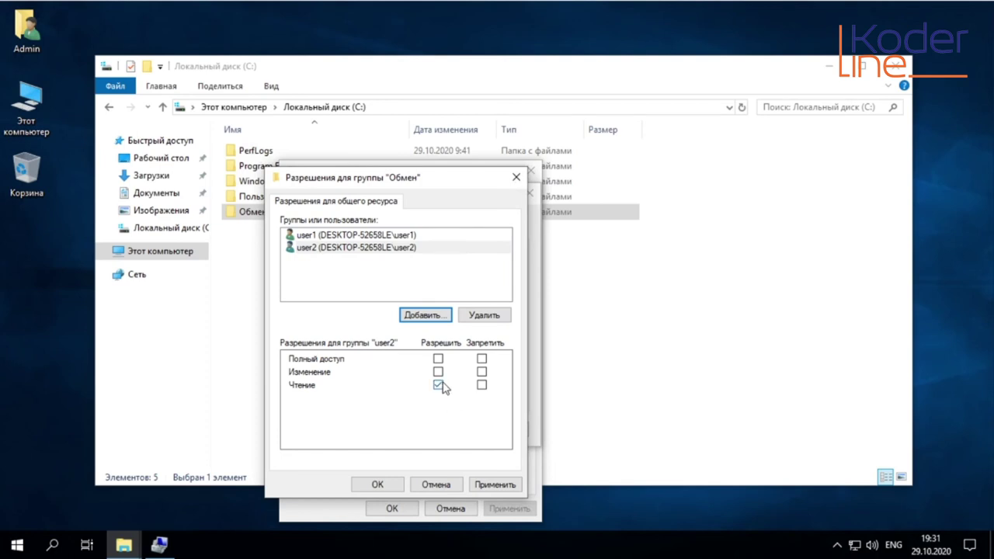
{"action": "left_click", "coordinate": [498, 486]}
{"action": "left_click", "coordinate": [423, 316]}
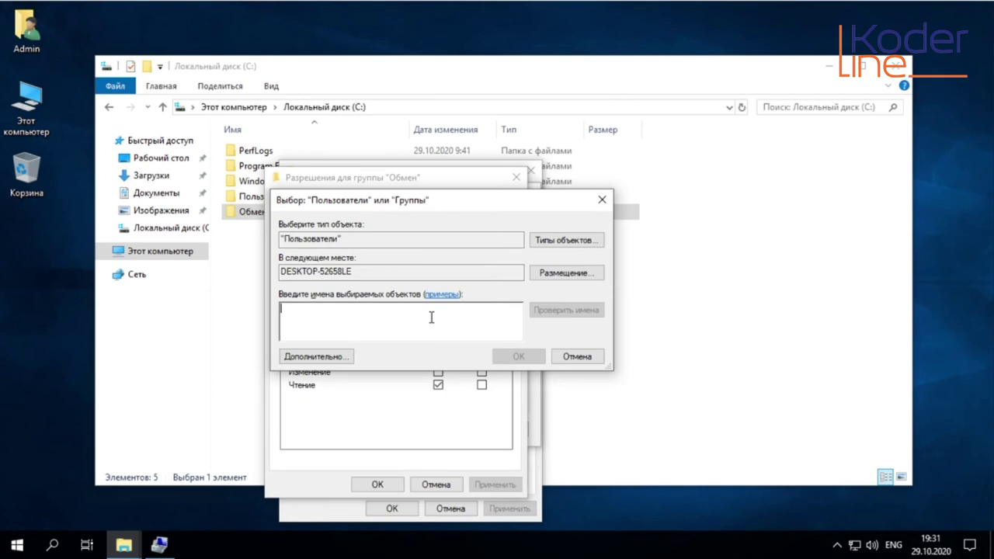
Add user3 to the Обмен share permissions with read-only (Чтение) access and apply it
{"action": "left_click", "coordinate": [318, 359]}
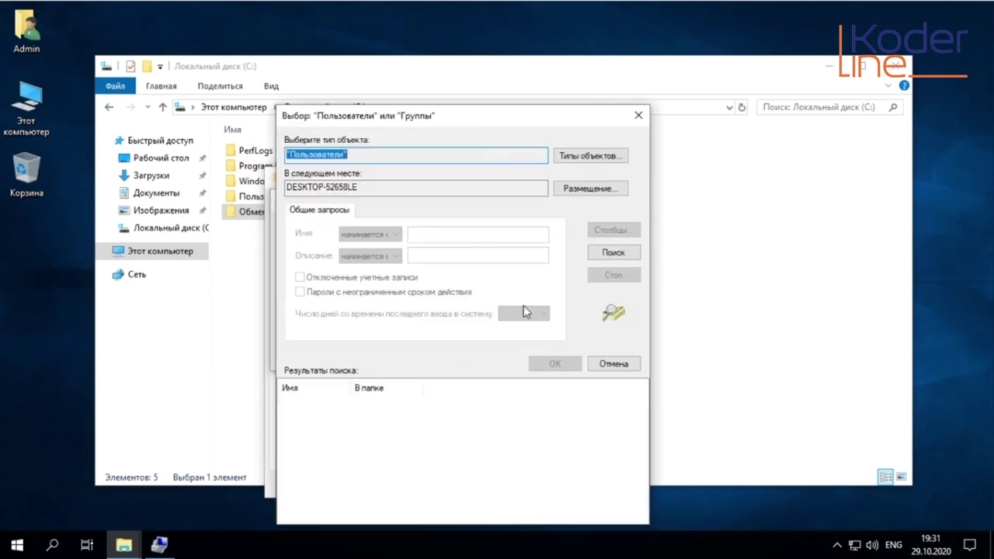
{"action": "left_click", "coordinate": [610, 253]}
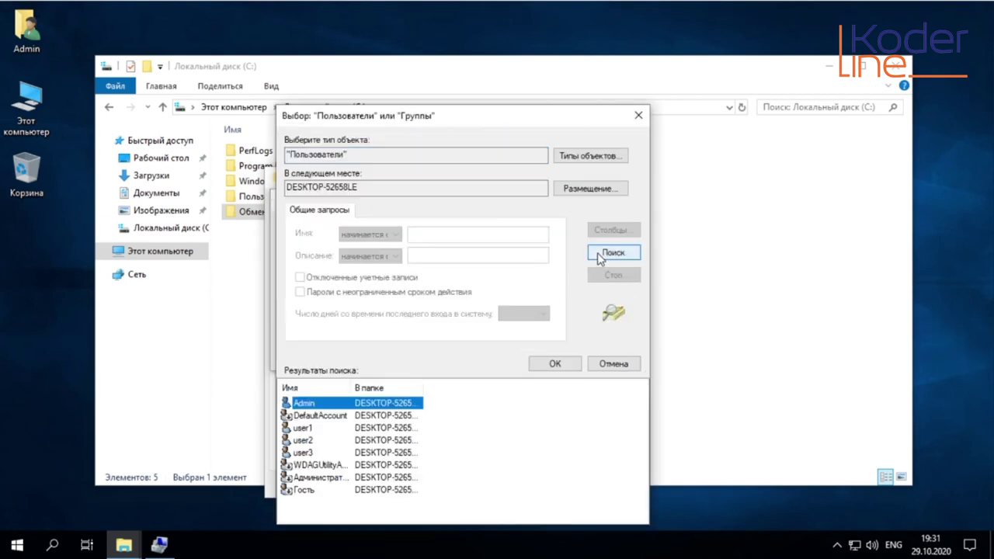
{"action": "left_click", "coordinate": [317, 452]}
{"action": "left_click", "coordinate": [553, 364]}
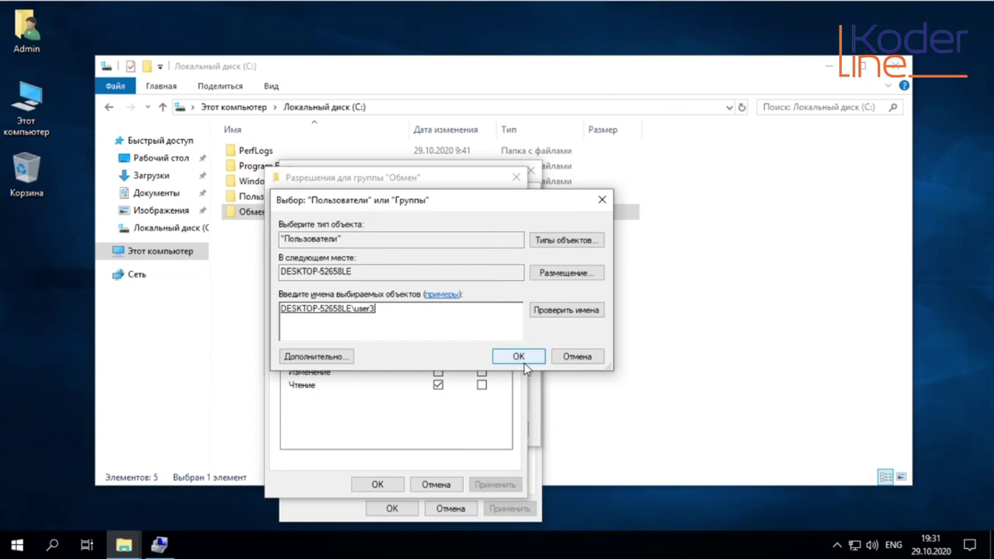
{"action": "left_click", "coordinate": [523, 360]}
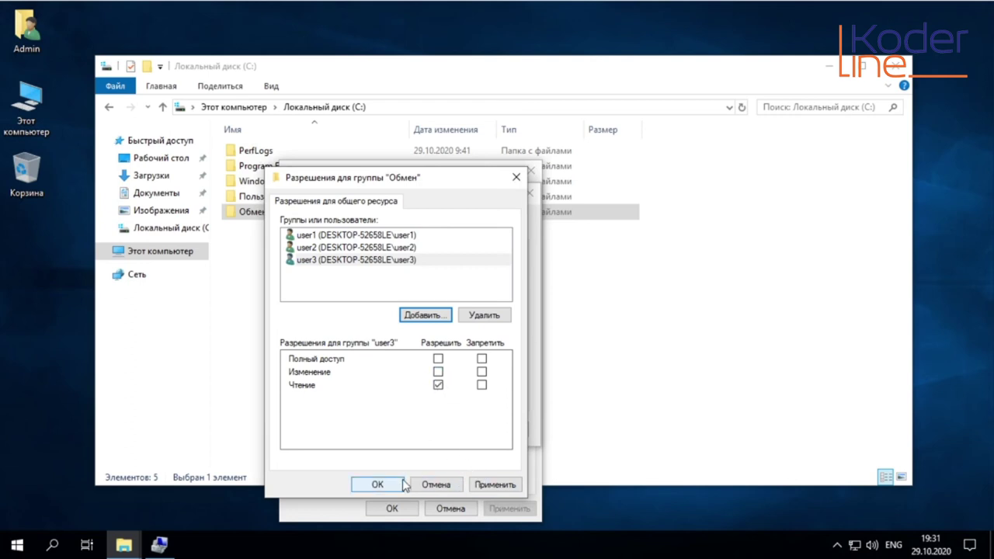
{"action": "left_click", "coordinate": [474, 485]}
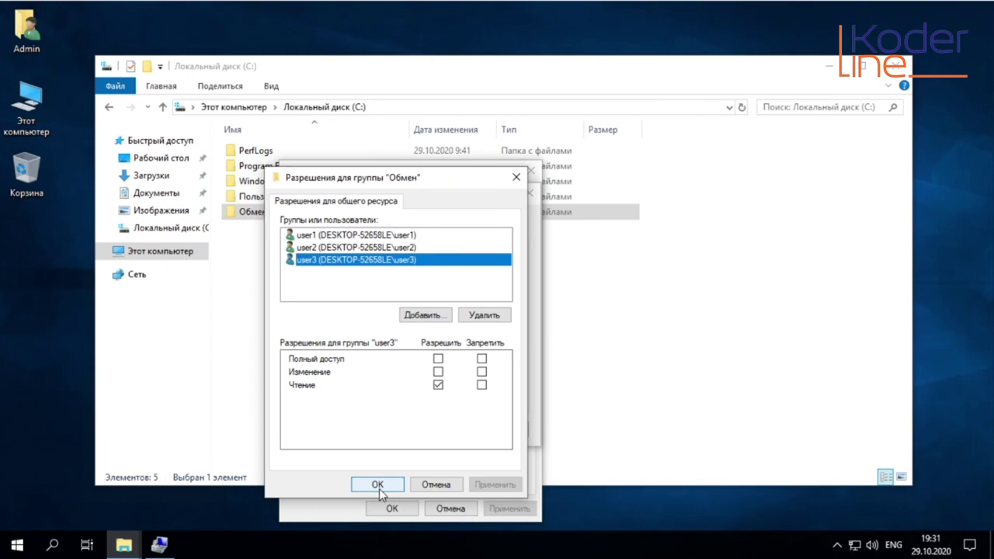
Save and close the share permissions and the Advanced Sharing settings
{"action": "left_click", "coordinate": [378, 486]}
{"action": "left_click", "coordinate": [483, 432]}
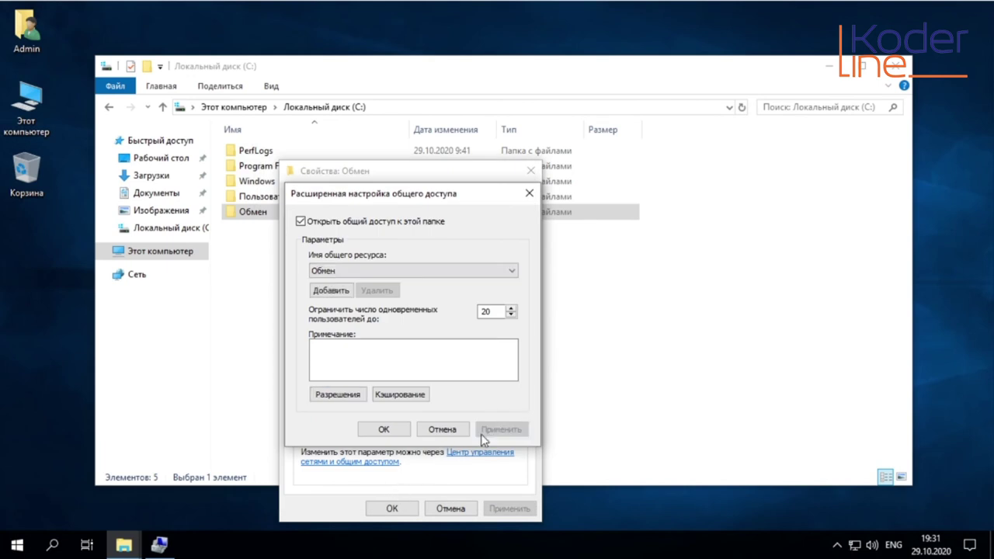
{"action": "left_click", "coordinate": [385, 431]}
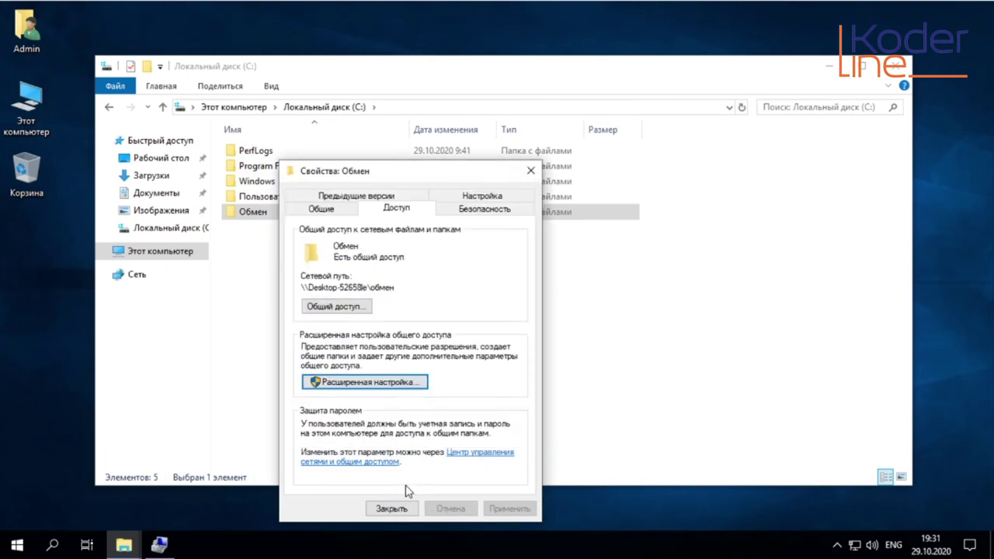
Close the Обмен Properties dialog to return to Local disk (C:)
{"action": "left_click", "coordinate": [392, 509]}
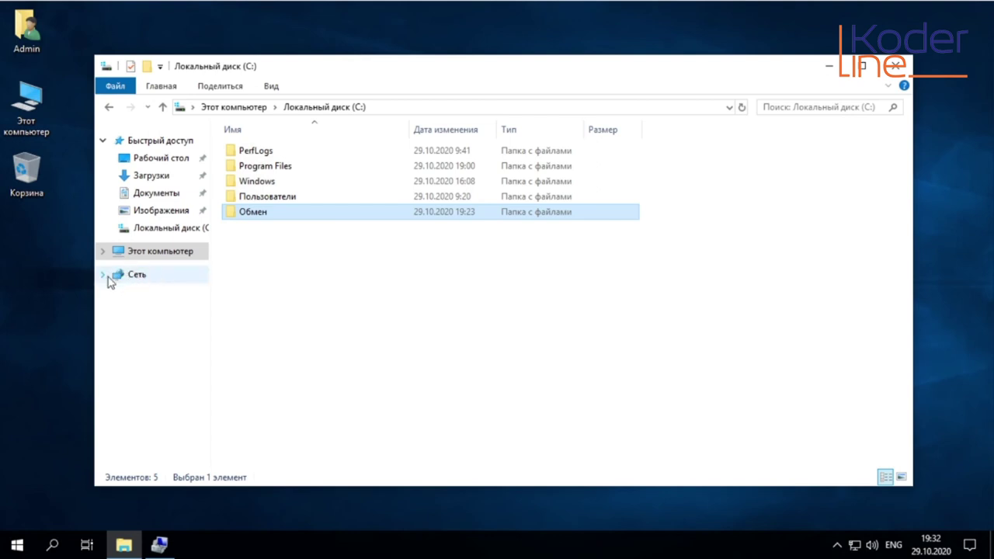
{"action": "left_click", "coordinate": [145, 279]}
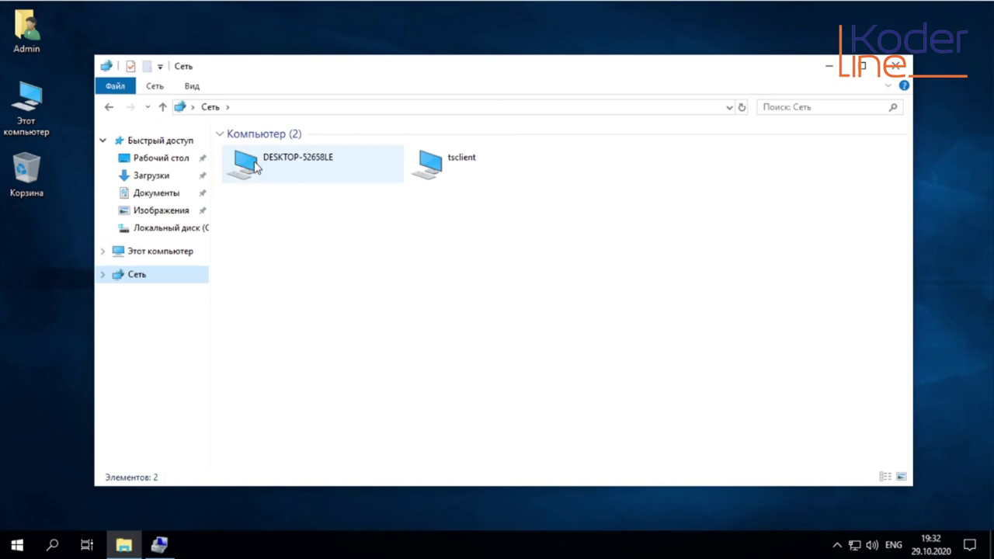
{"action": "double_click", "coordinate": [256, 168]}
{"action": "left_click", "coordinate": [268, 155]}
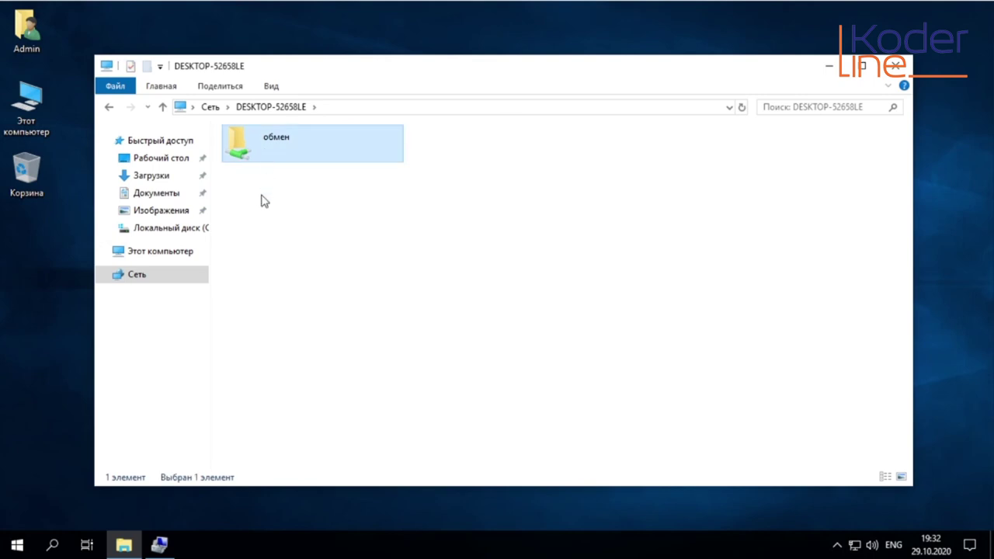
{"action": "double_click", "coordinate": [261, 148]}
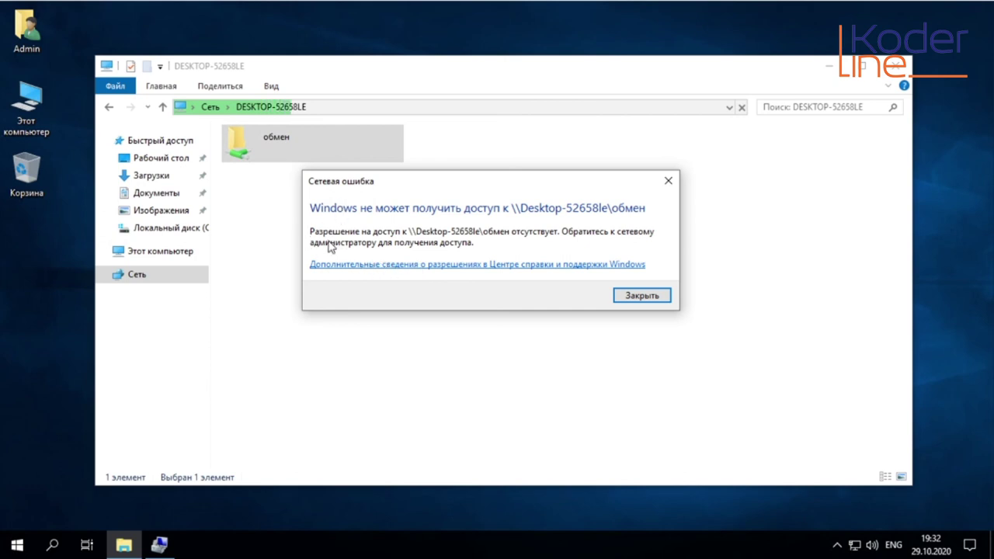
{"action": "left_click", "coordinate": [644, 296]}
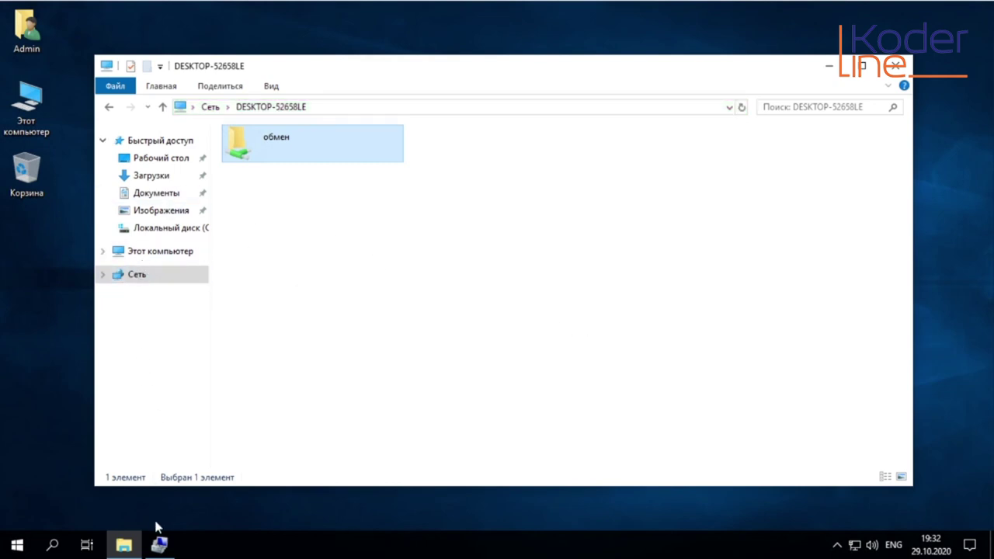
{"action": "left_click", "coordinate": [159, 546]}
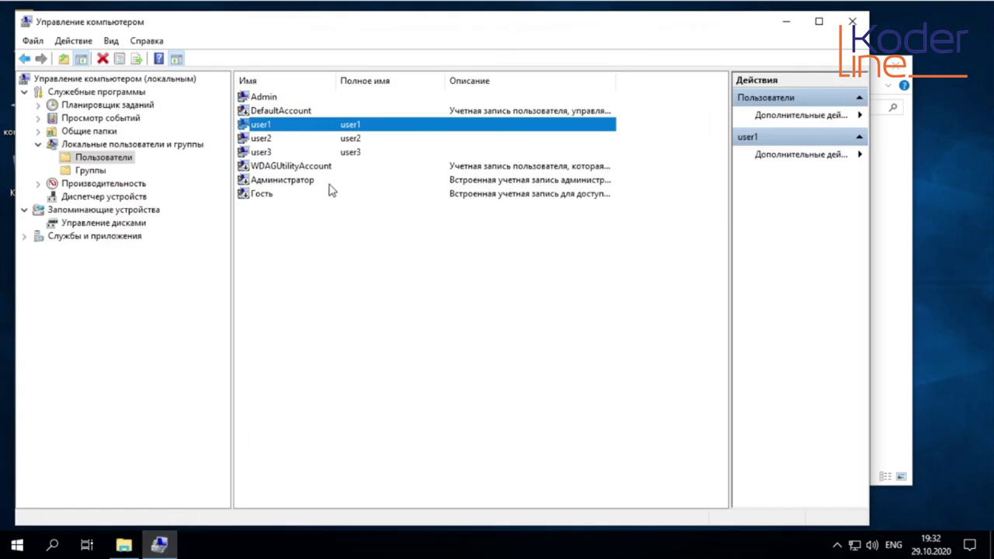
Check the Admin account in Computer Management, minimize it, and show This PC in Explorer
{"action": "left_click", "coordinate": [275, 99]}
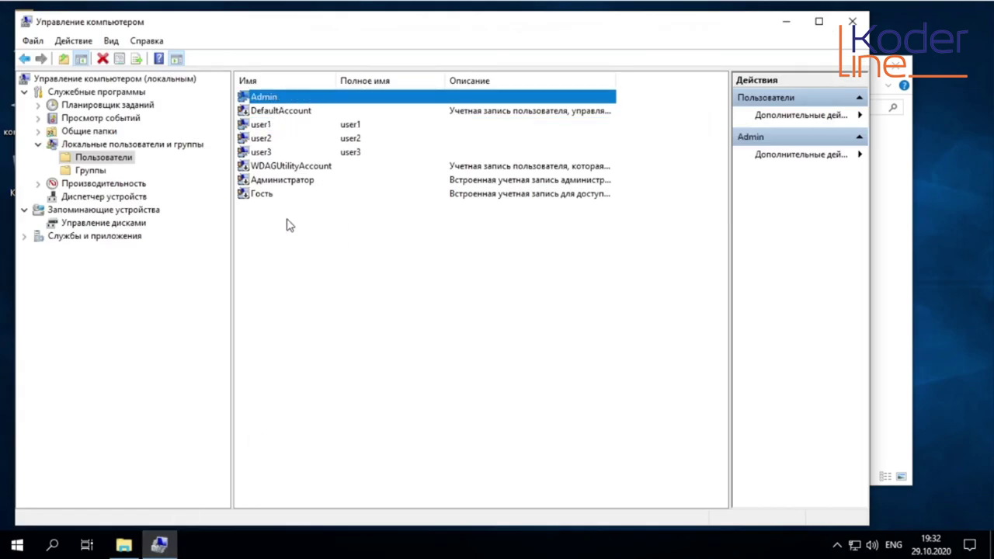
{"action": "left_click", "coordinate": [786, 22]}
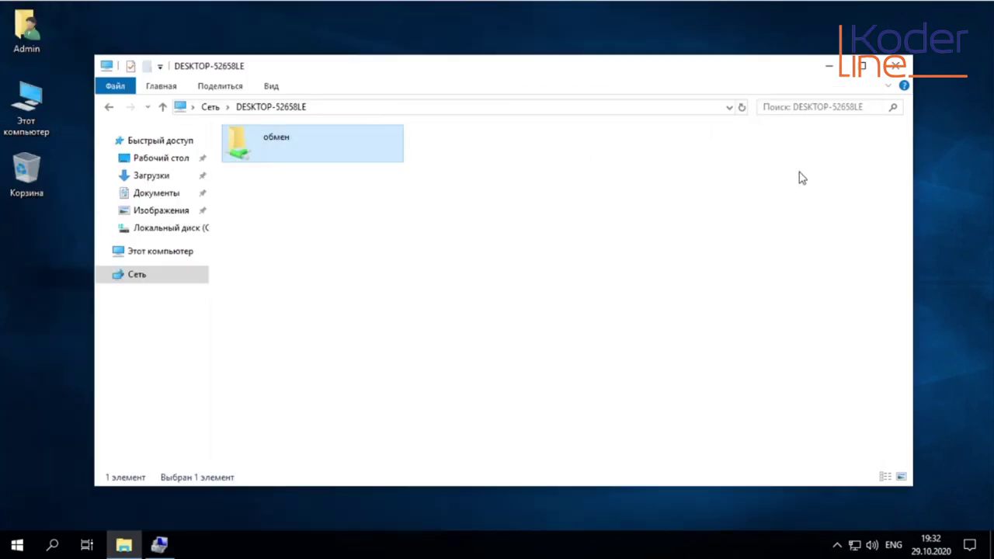
{"action": "left_click", "coordinate": [149, 254]}
Open the share permissions of the Обмен folder on drive C:
{"action": "double_click", "coordinate": [489, 318]}
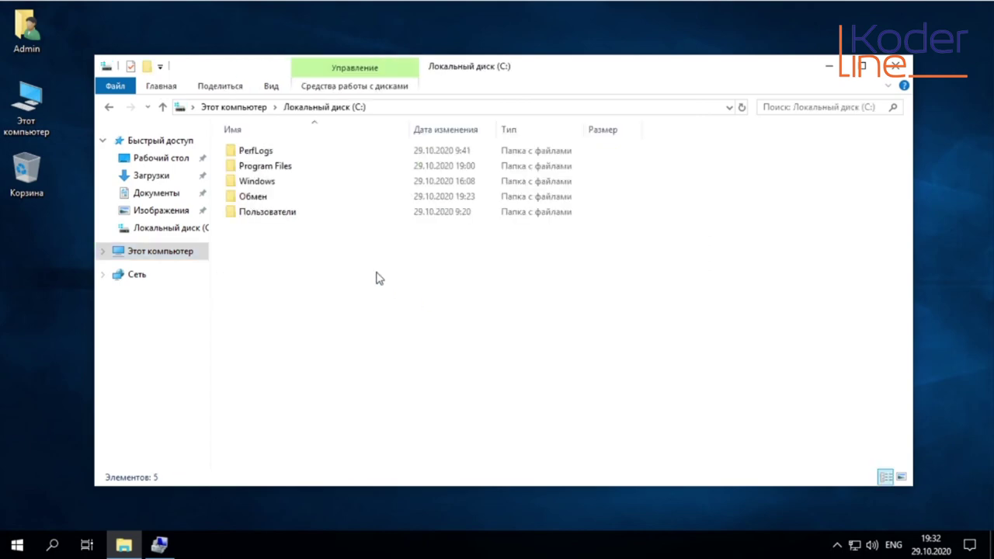
{"action": "right_click", "coordinate": [259, 196]}
{"action": "left_click", "coordinate": [333, 462]}
{"action": "left_click", "coordinate": [384, 210]}
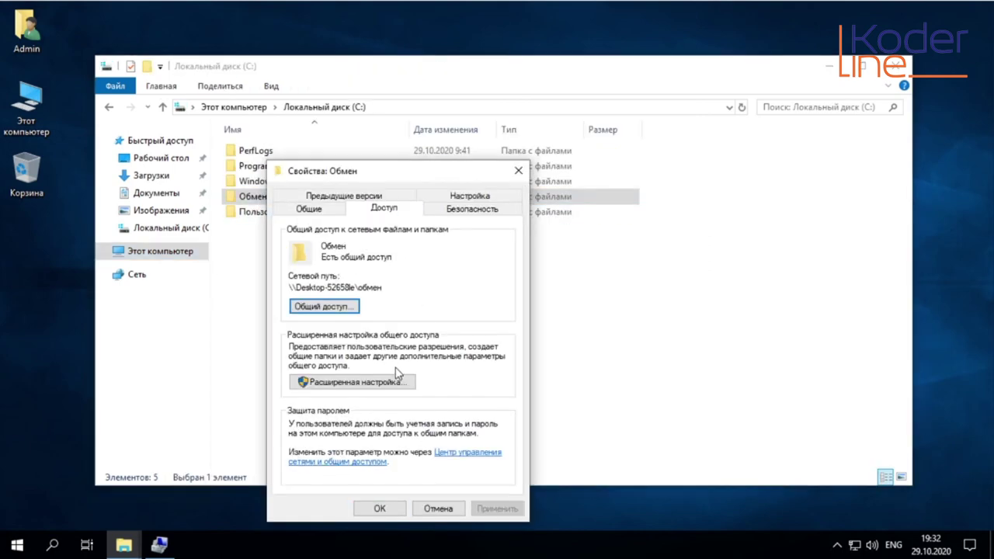
{"action": "left_click", "coordinate": [377, 383]}
{"action": "left_click", "coordinate": [325, 396]}
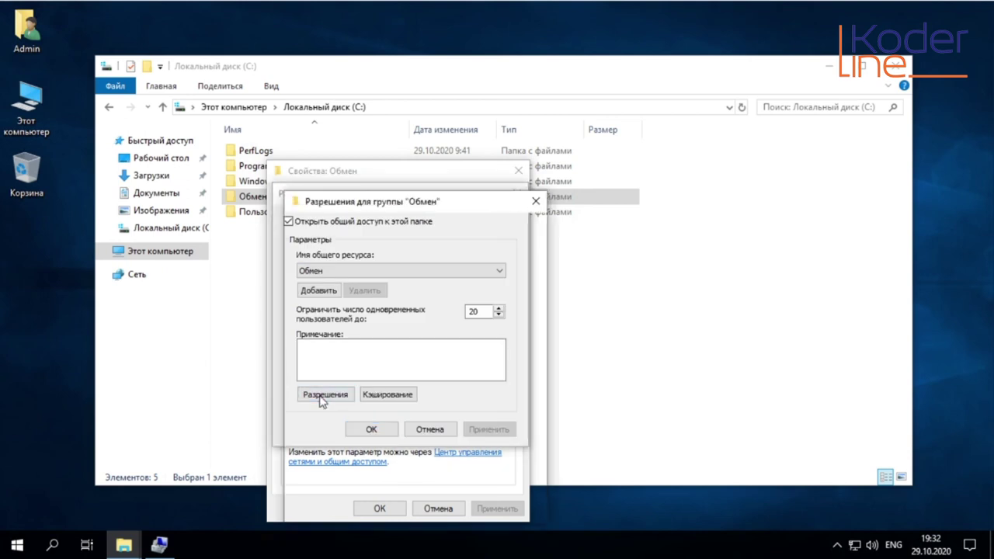
Add the Admin account to the Обмен share with Полный доступ (full control) allowed
{"action": "left_click", "coordinate": [448, 343]}
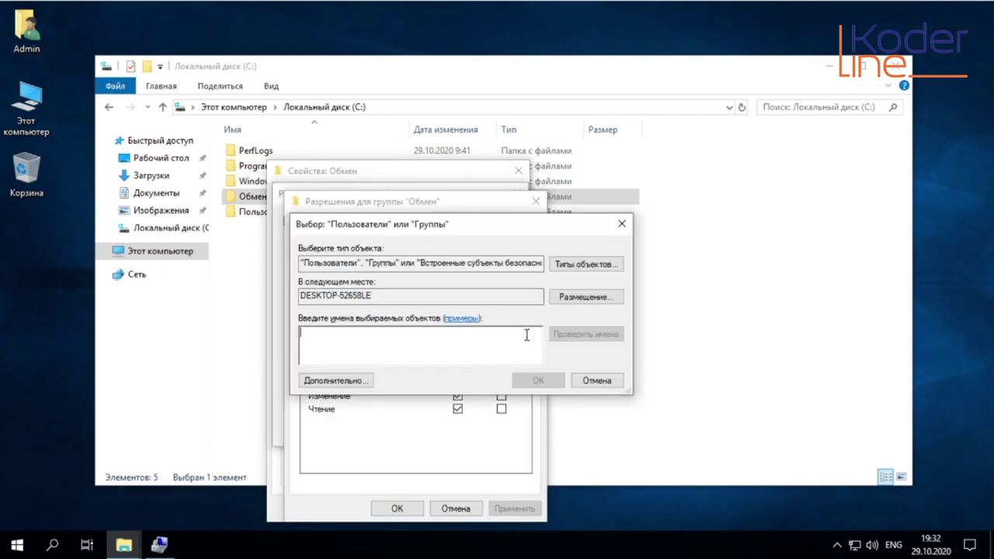
{"action": "left_click", "coordinate": [342, 383]}
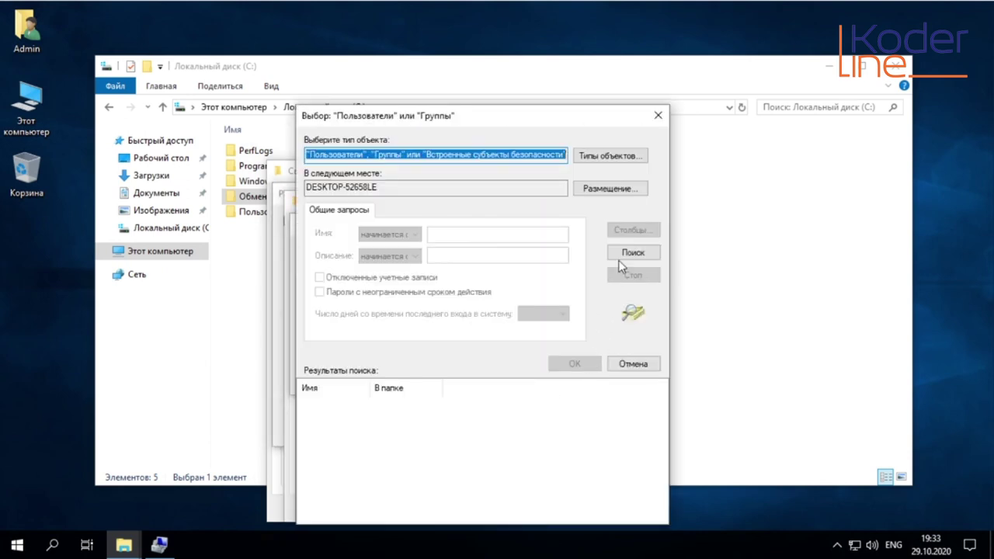
{"action": "left_click", "coordinate": [625, 253]}
{"action": "left_click", "coordinate": [574, 363]}
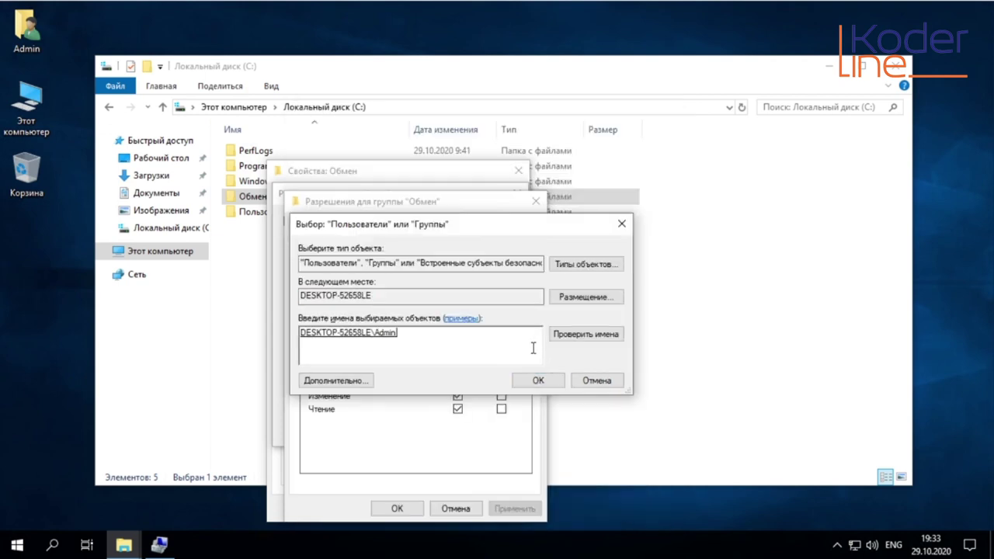
{"action": "left_click", "coordinate": [538, 381]}
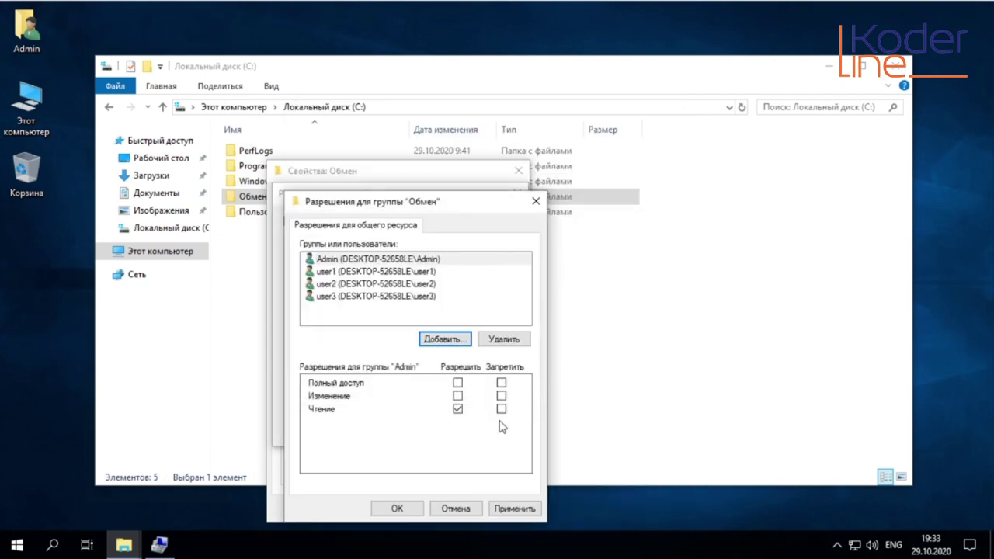
{"action": "left_click", "coordinate": [458, 383]}
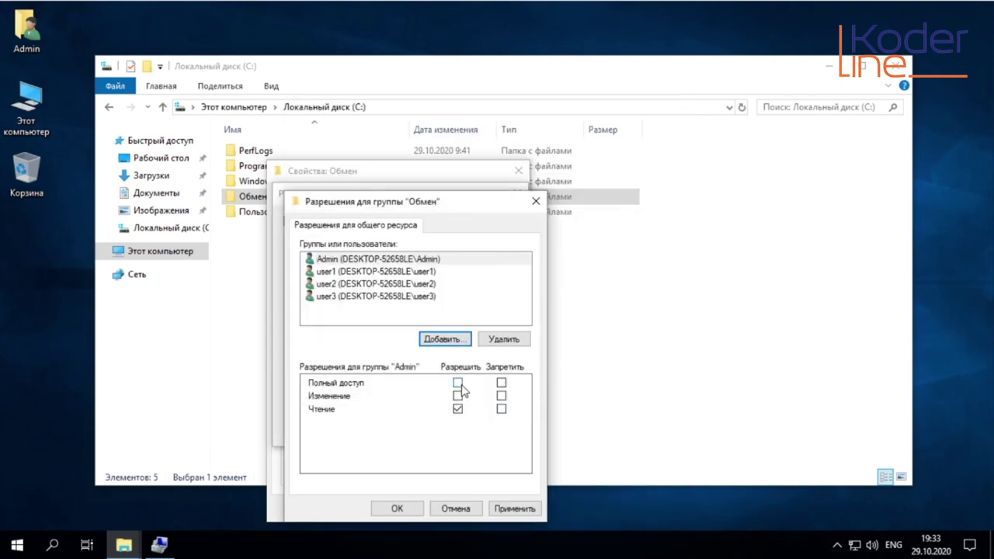
Apply the permissions and close the Advanced Sharing and Properties dialogs
{"action": "left_click", "coordinate": [506, 508]}
{"action": "left_click", "coordinate": [396, 508]}
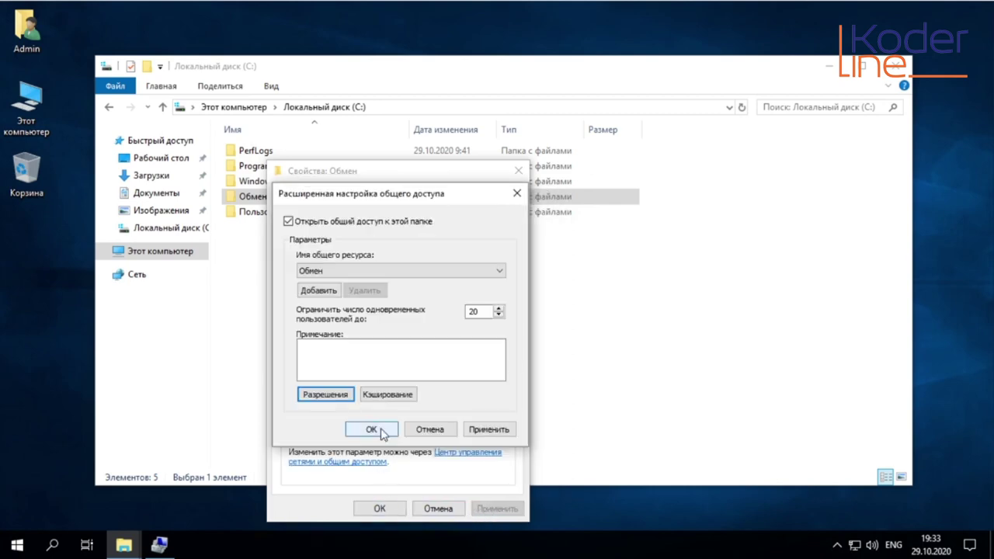
{"action": "left_click", "coordinate": [380, 433]}
{"action": "left_click", "coordinate": [378, 509]}
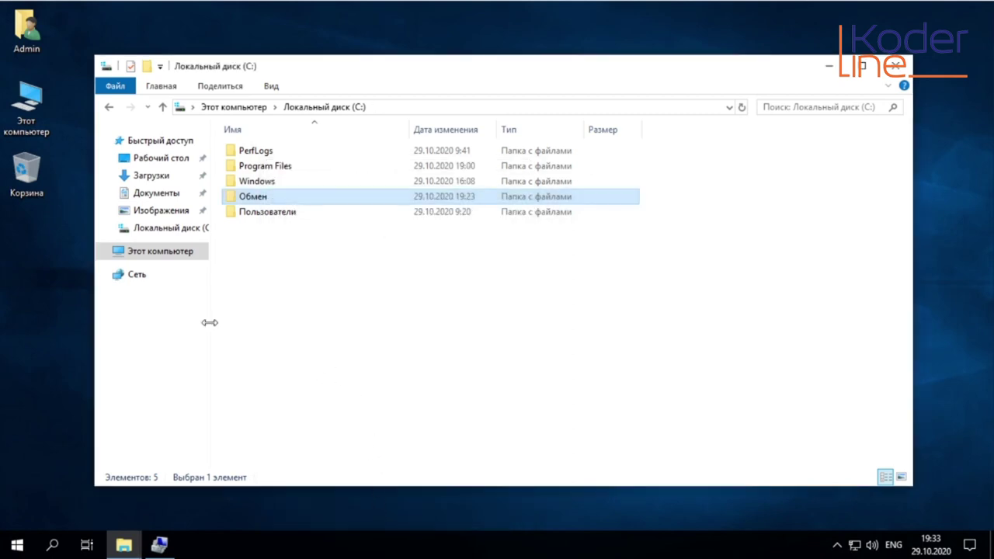
Create a new text document in the обмен share on DESKTOP-52658LE over the network
{"action": "left_click", "coordinate": [148, 280]}
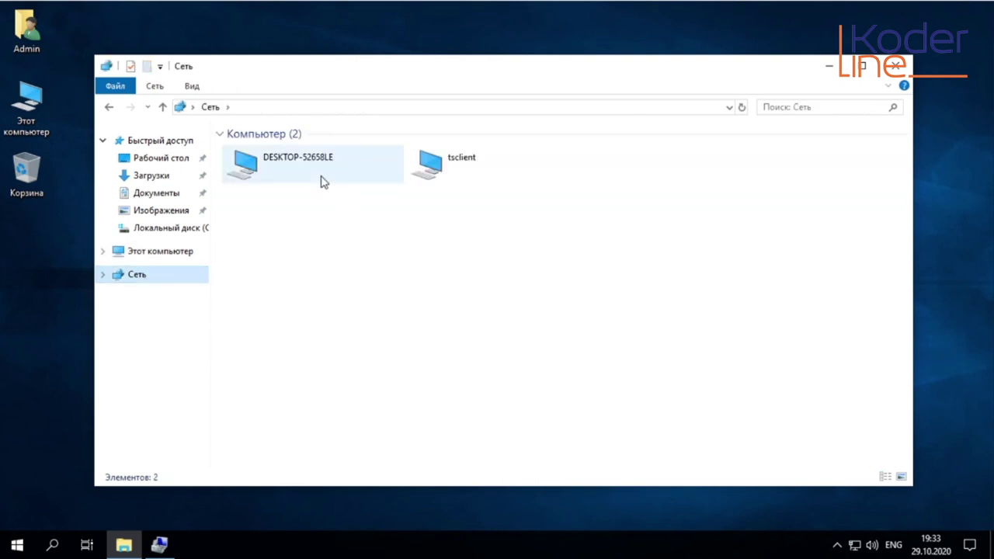
{"action": "double_click", "coordinate": [270, 173]}
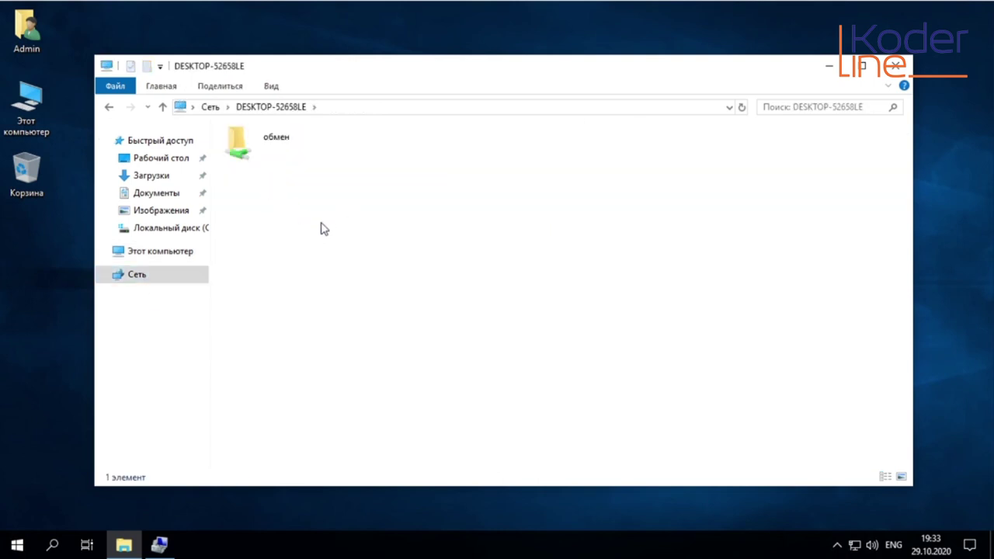
{"action": "double_click", "coordinate": [264, 148]}
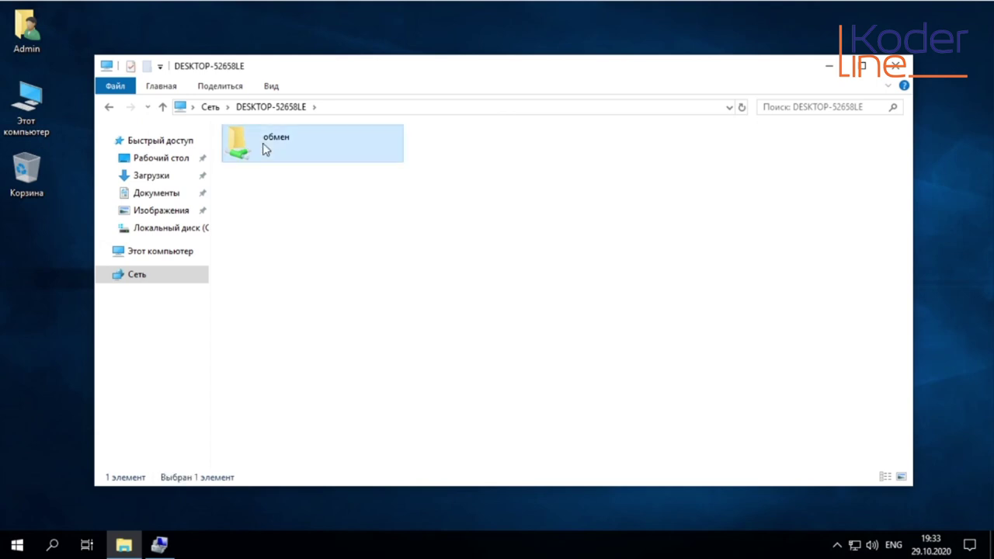
{"action": "right_click", "coordinate": [353, 210]}
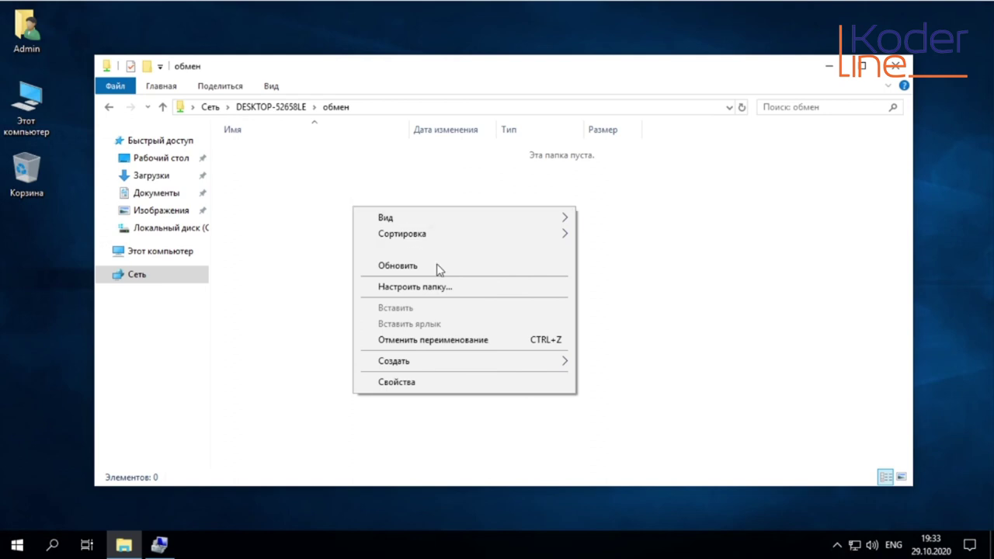
{"action": "mouse_move", "coordinate": [448, 362]}
{"action": "left_click", "coordinate": [648, 455]}
{"action": "left_click", "coordinate": [300, 193]}
Type 'wgerg' into Новый текстовый документ and save it
{"action": "double_click", "coordinate": [298, 160]}
{"action": "type", "text": "wgerg"}
{"action": "left_click", "coordinate": [773, 49]}
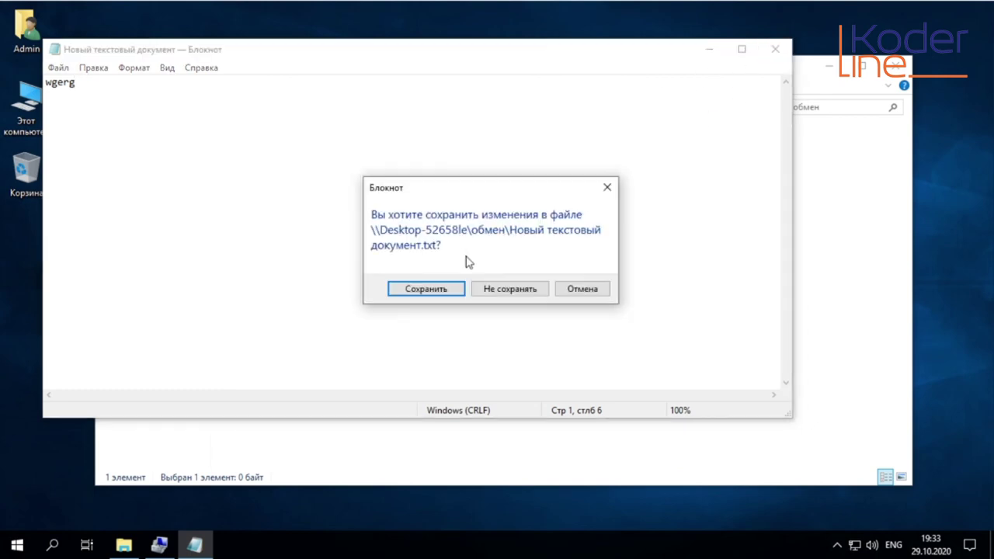
{"action": "left_click", "coordinate": [439, 290]}
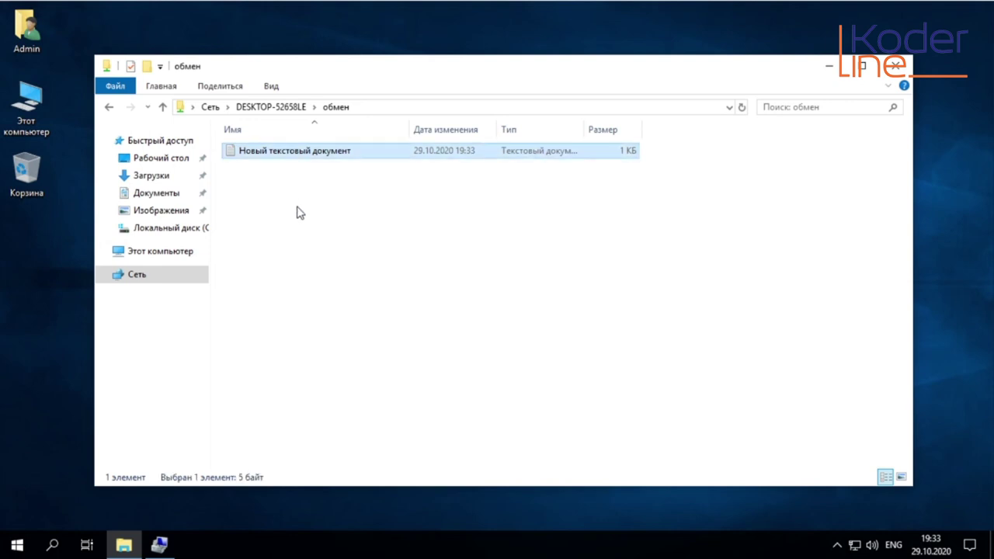
Permanently delete the test text document from the обмен share with Shift+Delete and close Explorer
{"action": "key", "text": "shift+Delete"}
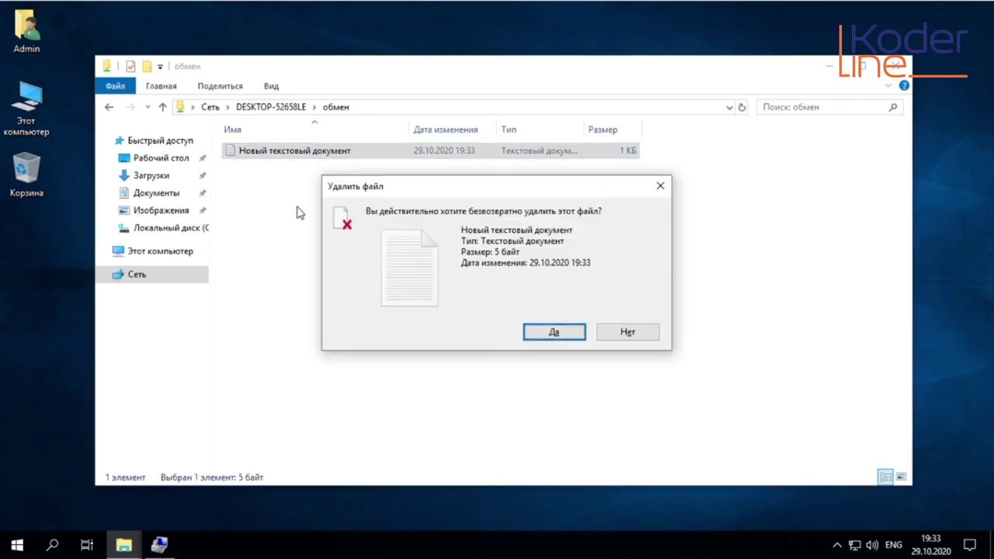
{"action": "key", "text": "Return"}
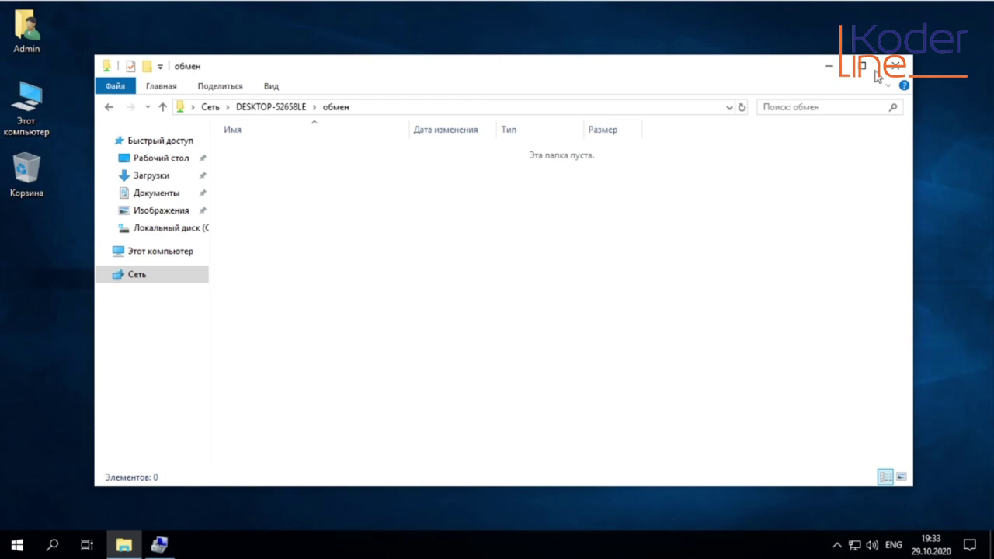
{"action": "left_click", "coordinate": [899, 69]}
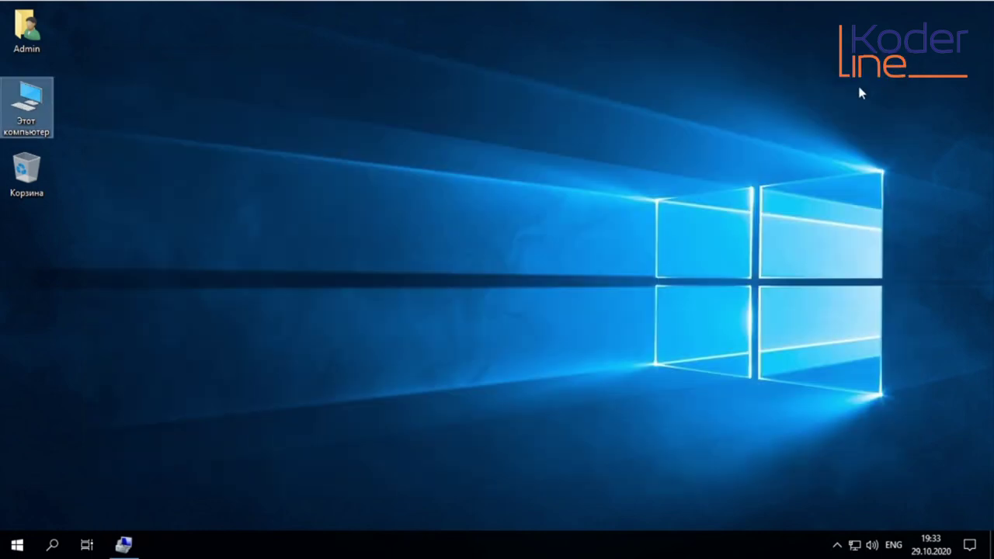